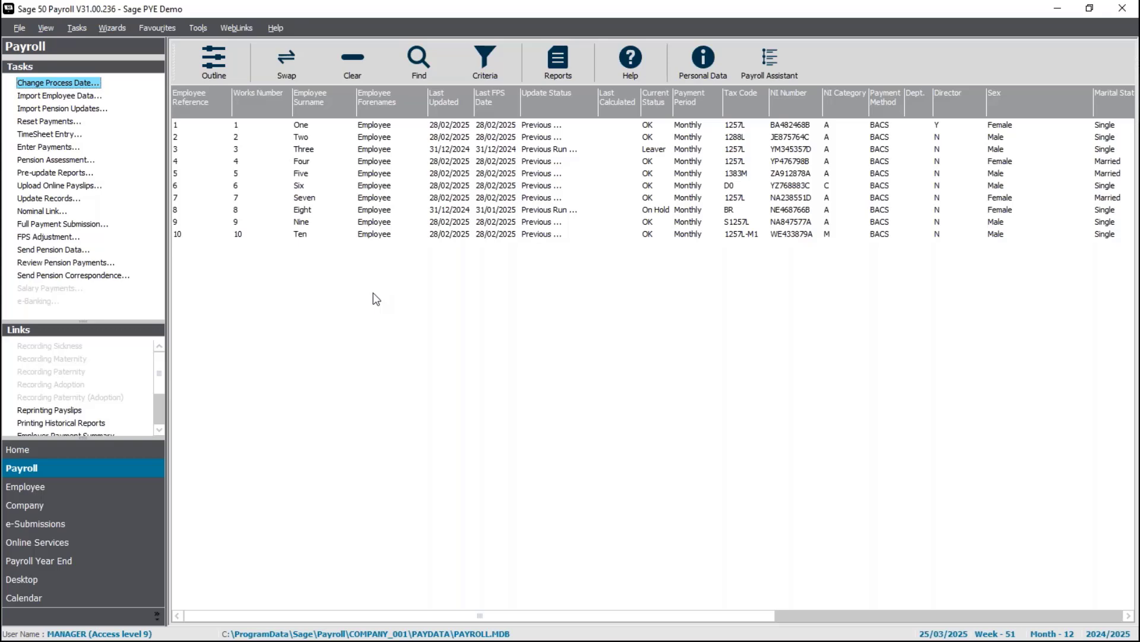
Change the payroll process date to 31/03/2025.
click(67, 84)
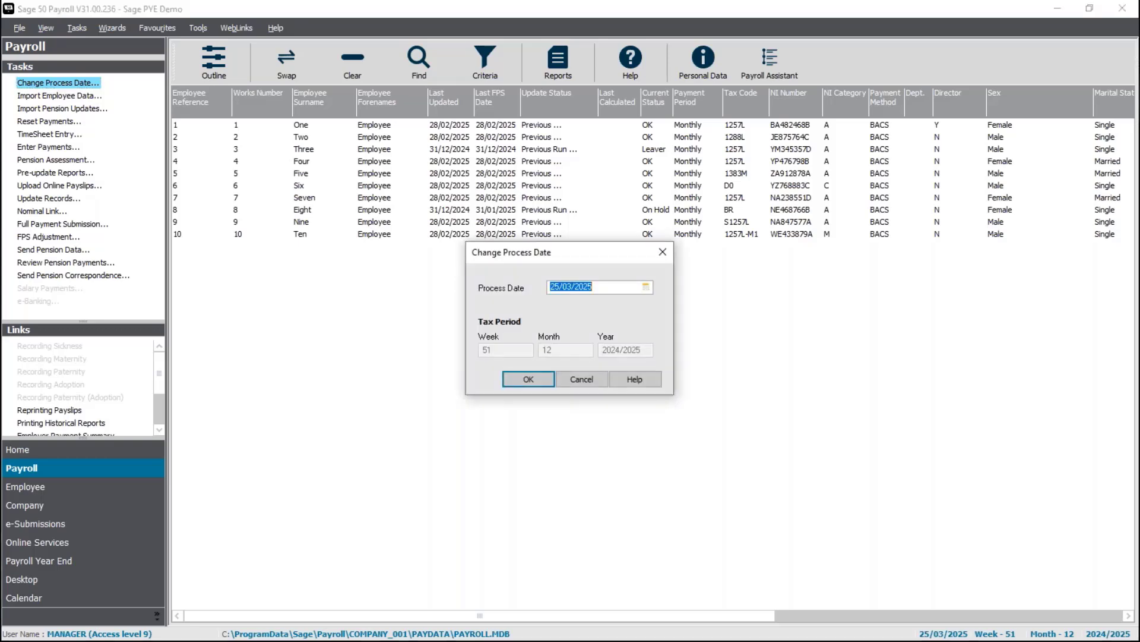
text(31/03/25)
key(Return)
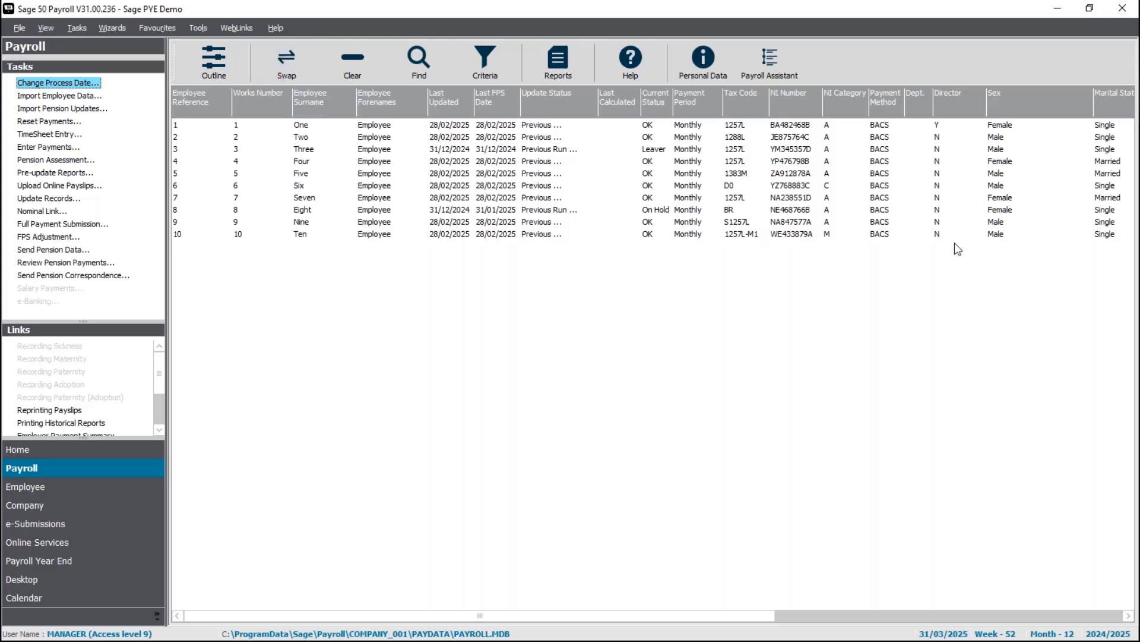
Open the record of employee reference 1 and check the Director Status options in the employment details.
click(962, 129)
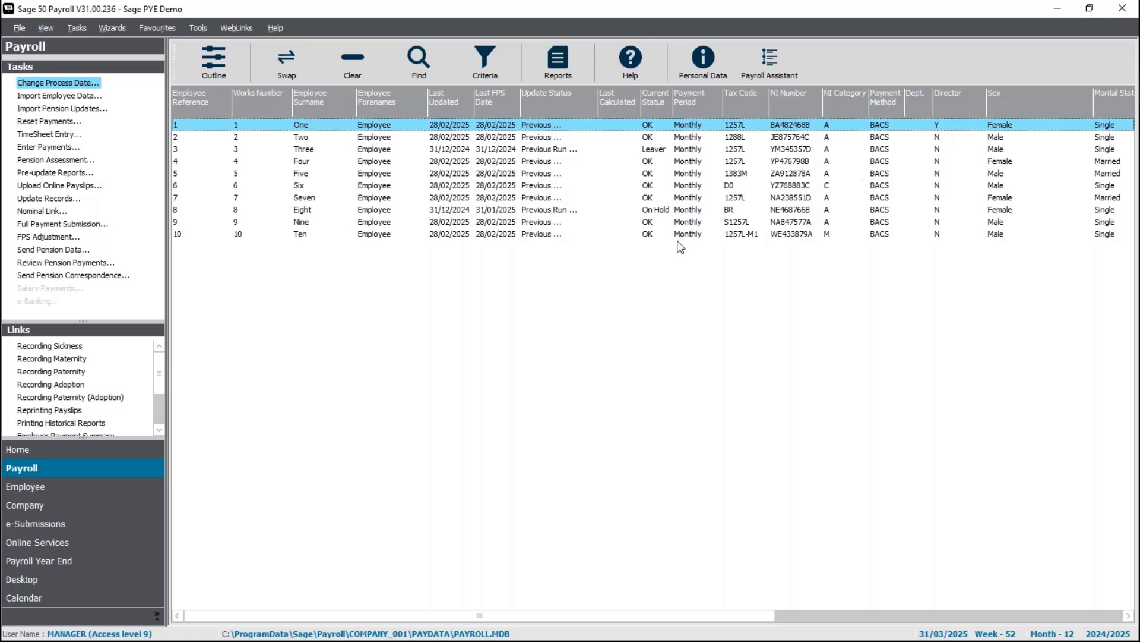
right_click(423, 126)
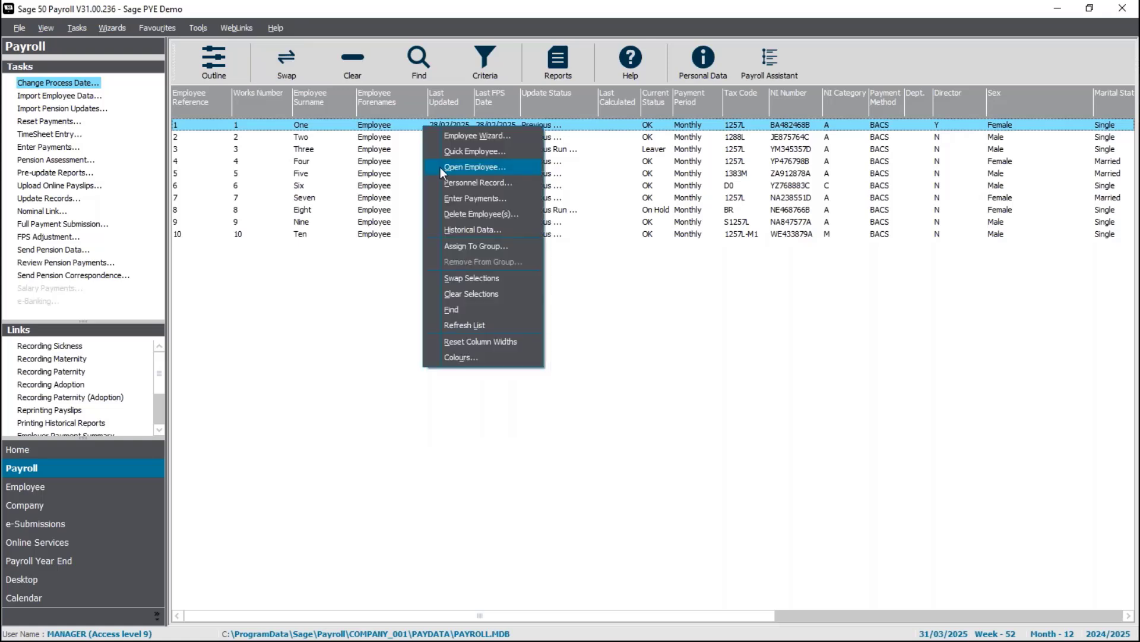
click(440, 166)
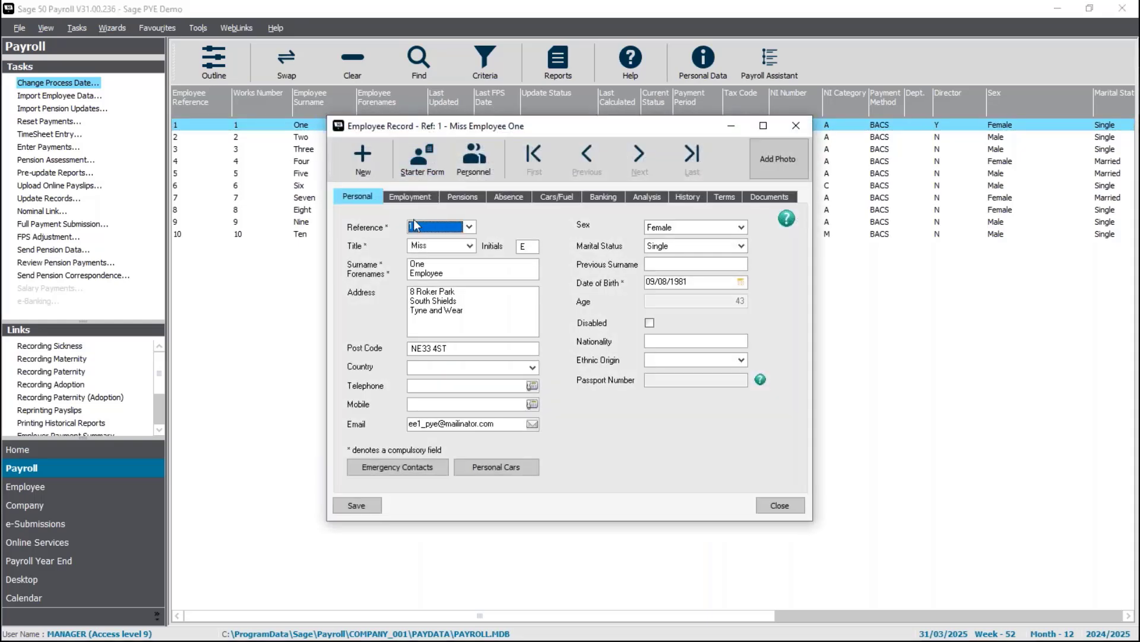
click(405, 198)
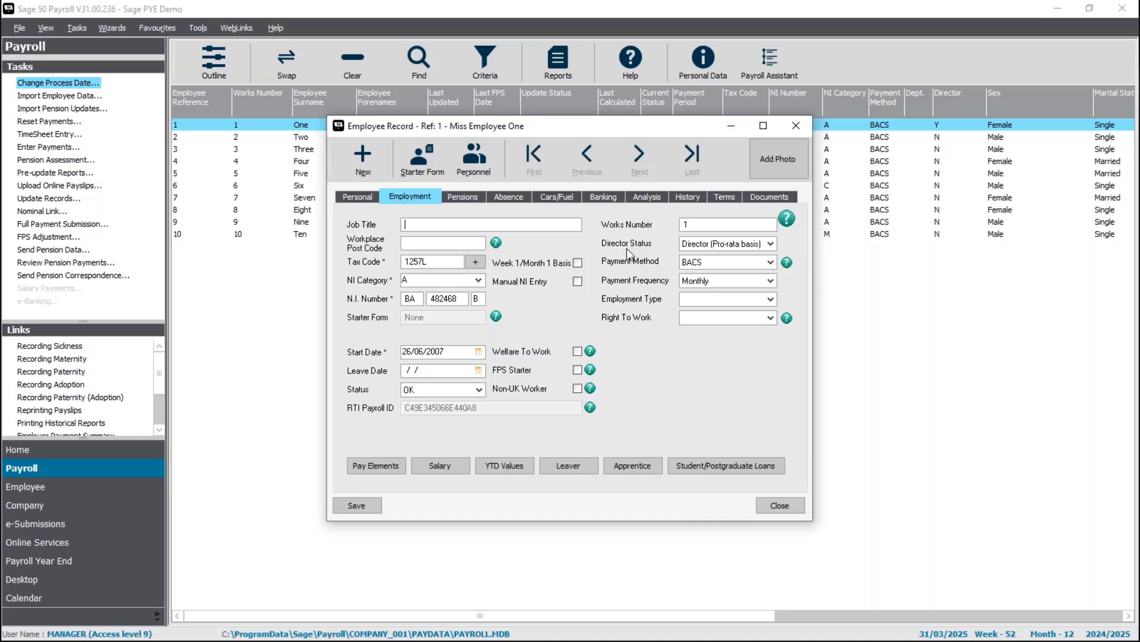
click(771, 244)
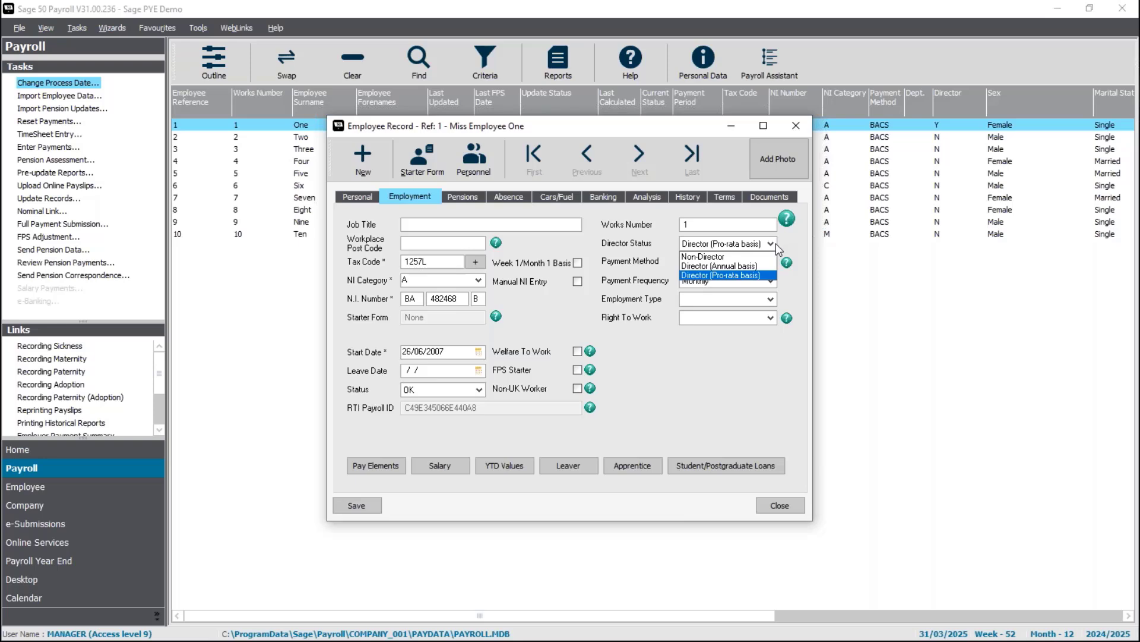
click(776, 244)
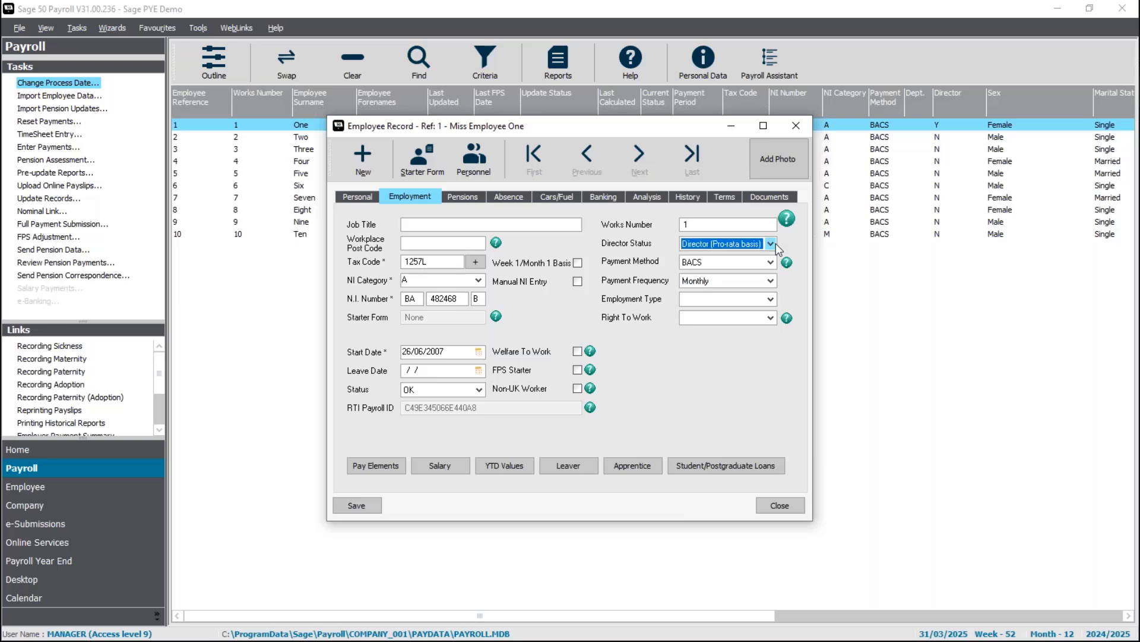
click(780, 505)
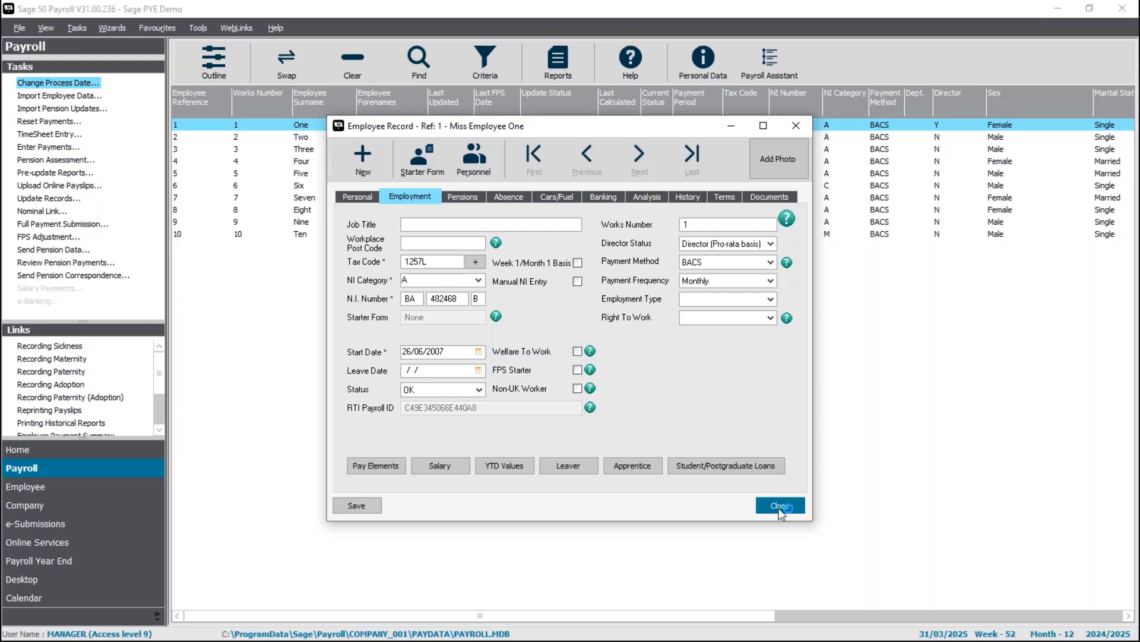
Start payment entry for all employees, declining the legislation update check and deselecting those who have left or are on hold.
click(352, 60)
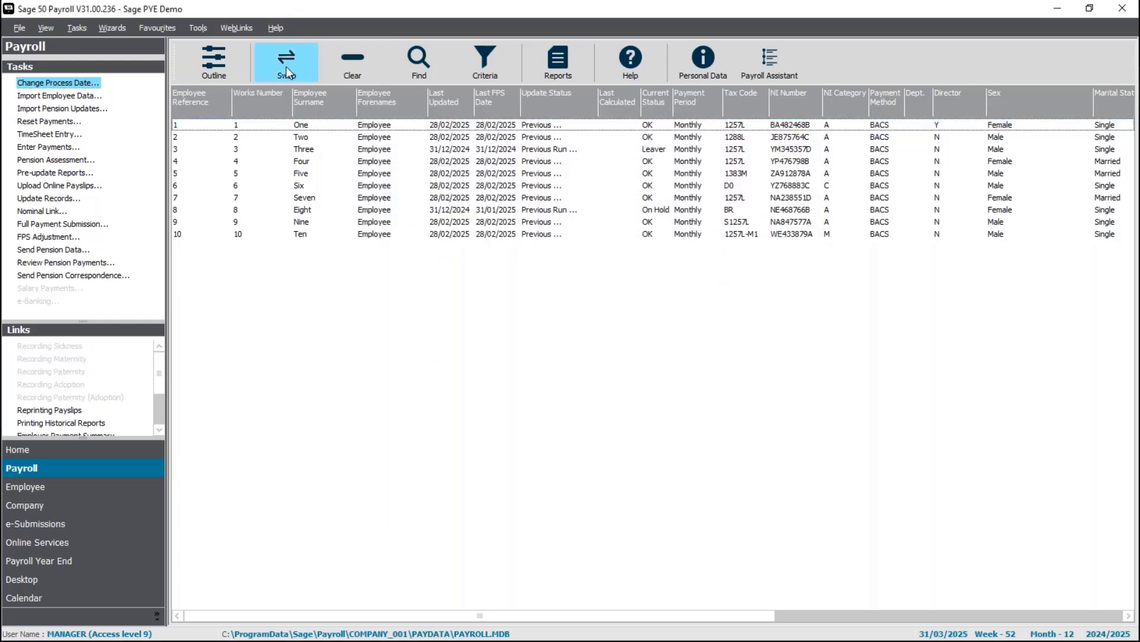
click(287, 60)
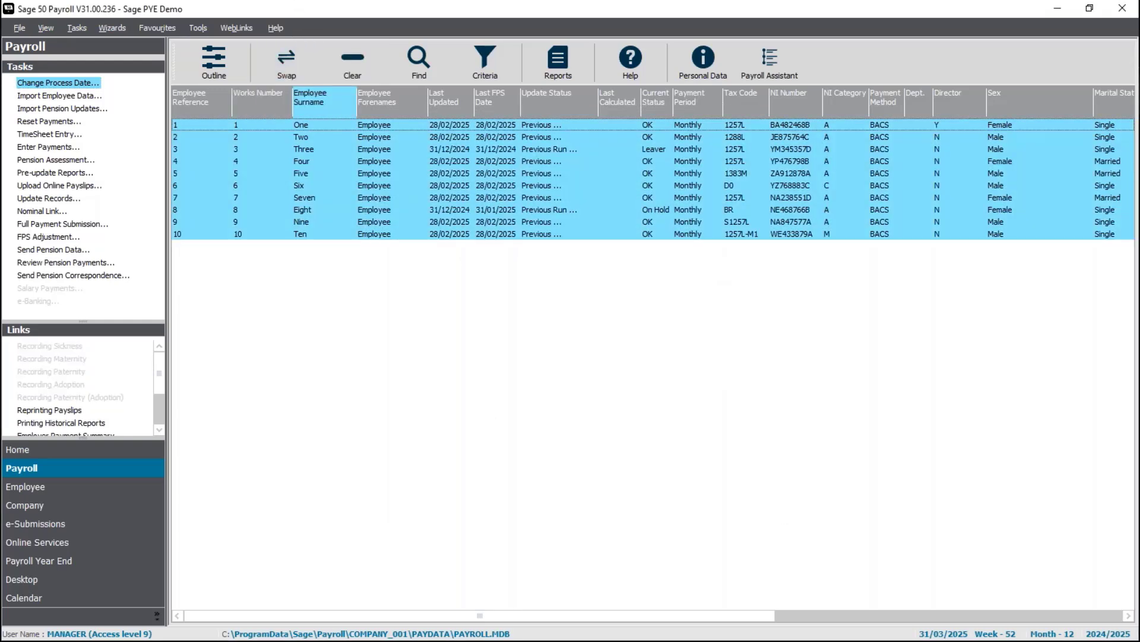
click(48, 147)
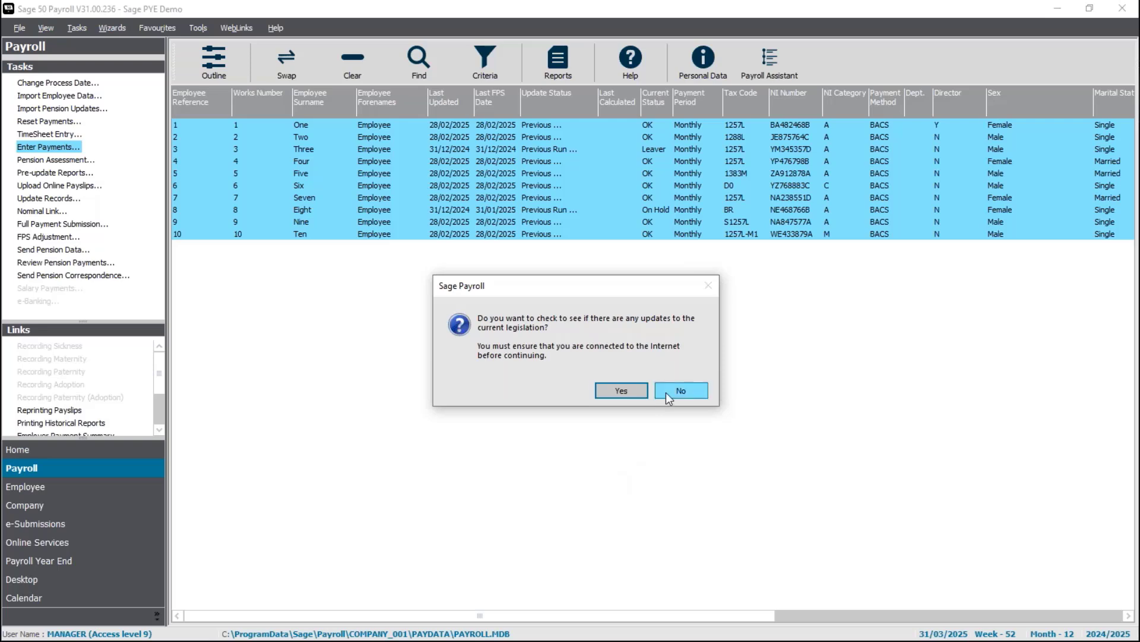
click(668, 391)
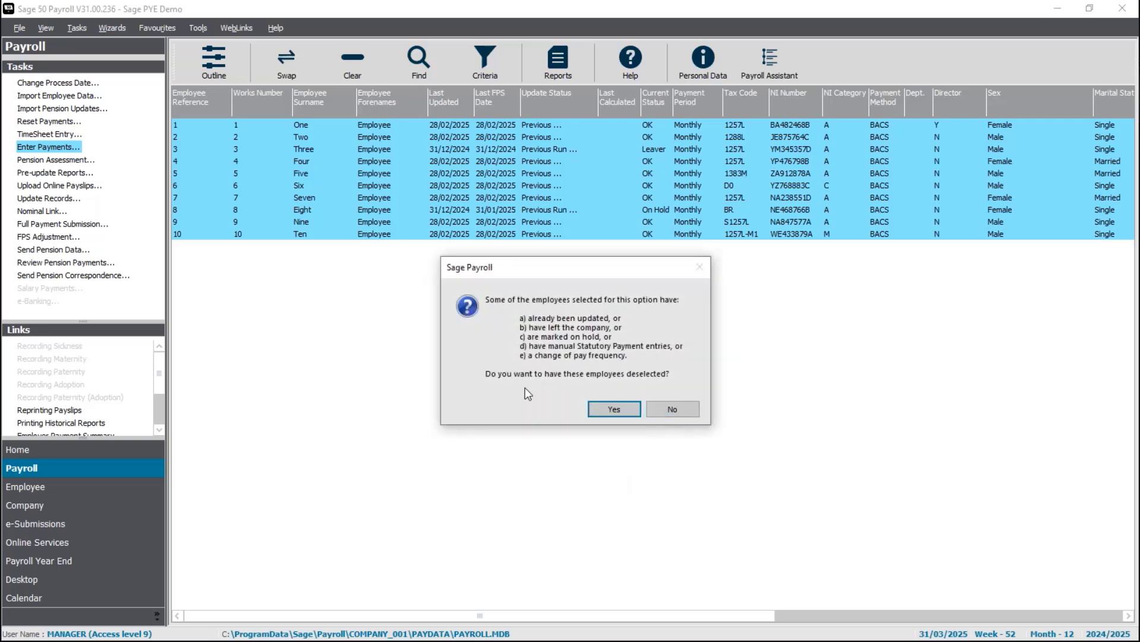
click(614, 409)
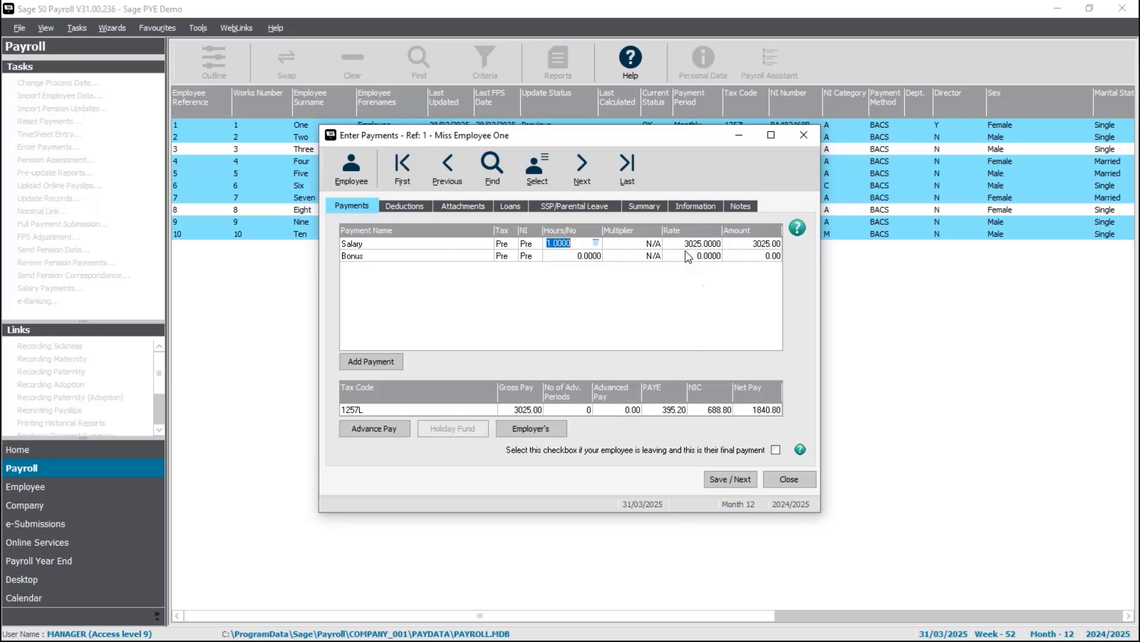
Save the payments for employee references 1 and 2, acknowledging the director's year-to-date recalculation.
click(719, 483)
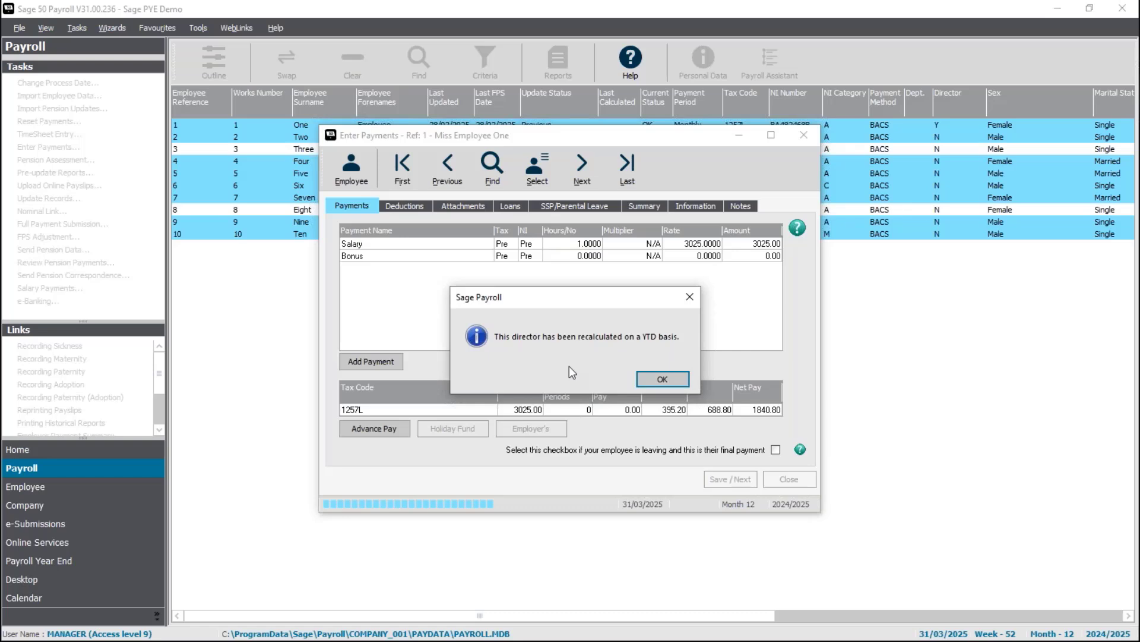
click(648, 383)
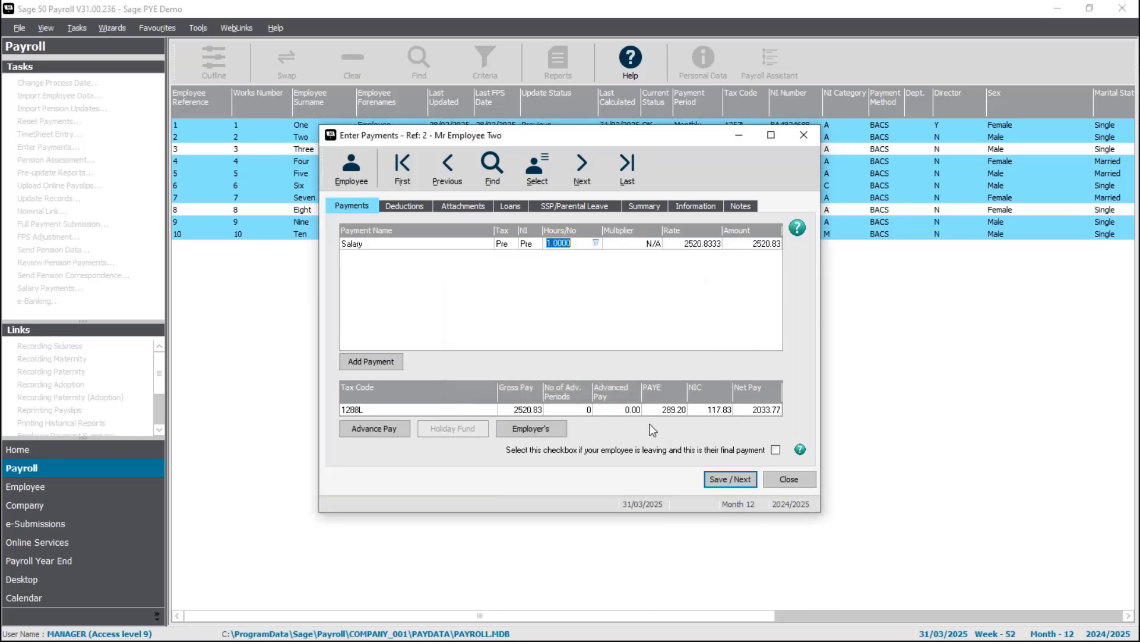
click(723, 482)
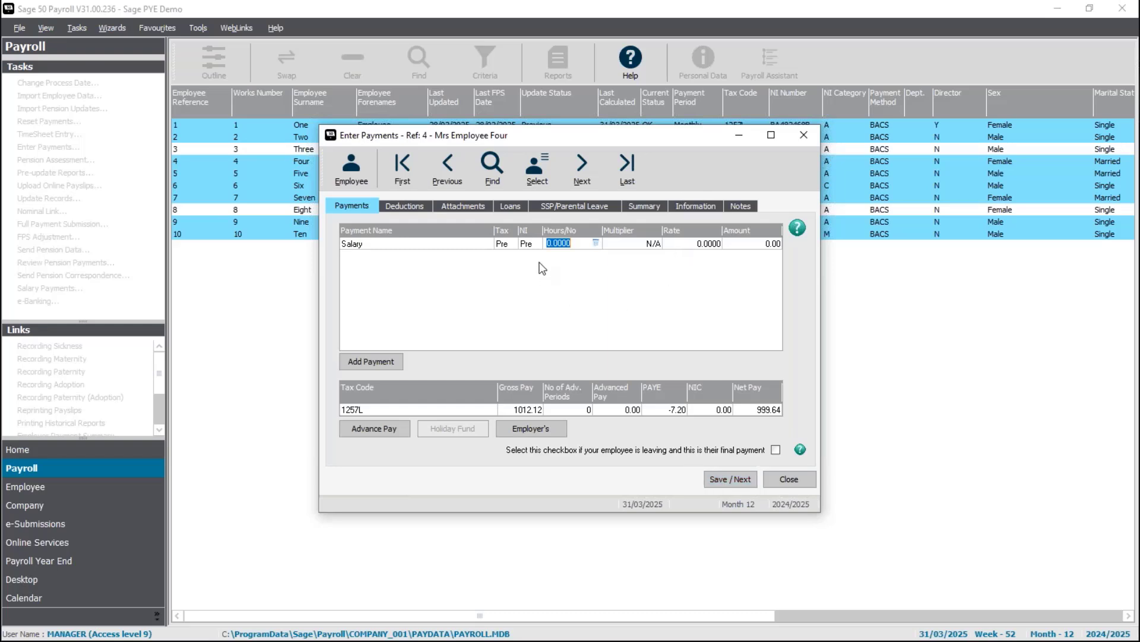
Review the payment summary of employee reference 4 and save the payments, accepting the tax refund.
click(654, 206)
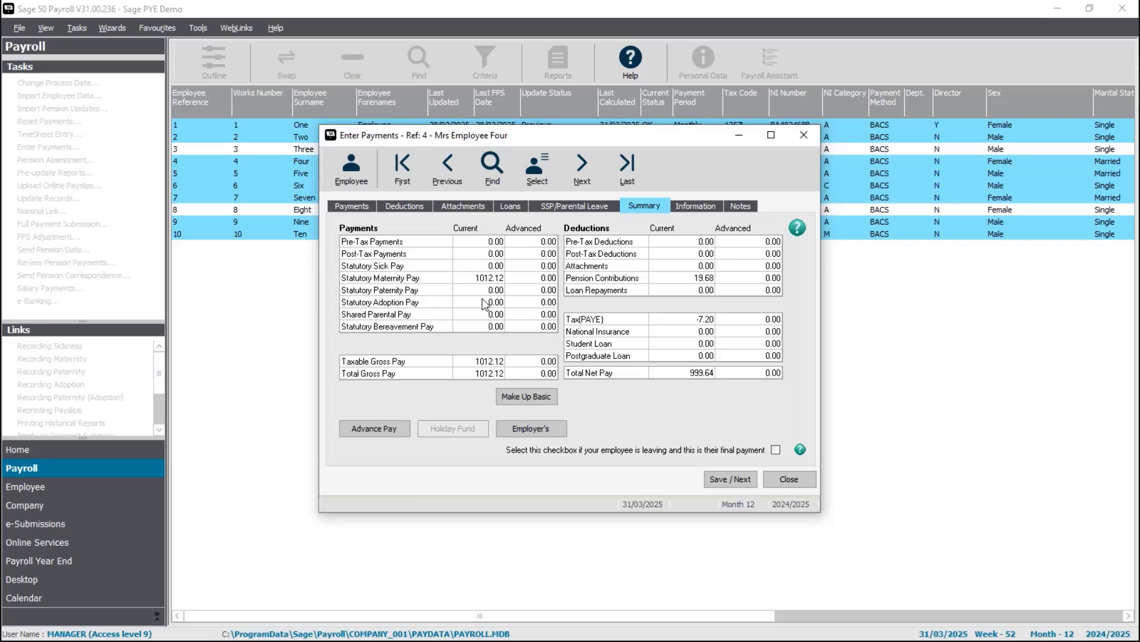
click(354, 207)
click(735, 481)
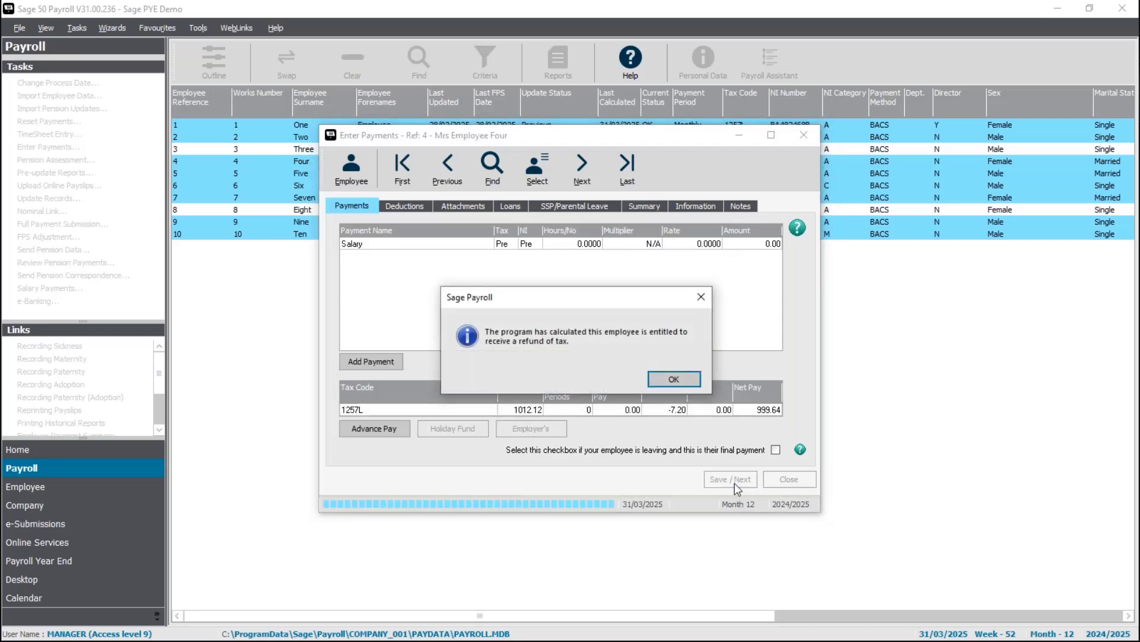
click(696, 383)
Save the payments for the remaining employees, references 5 to 10, and close payment entry.
click(732, 478)
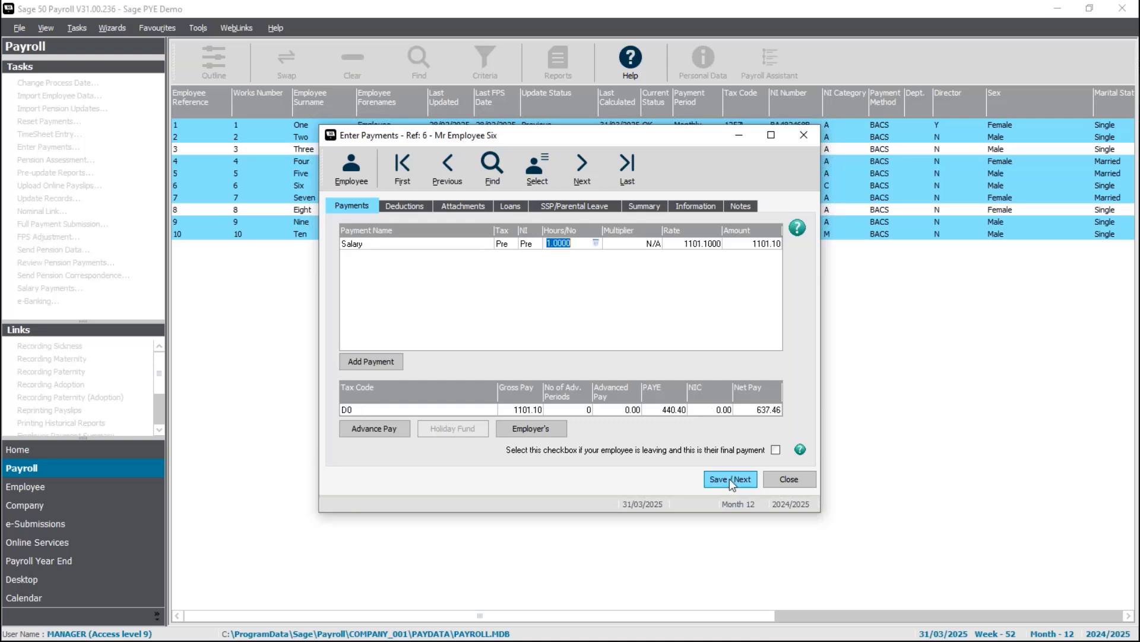
click(730, 478)
click(731, 479)
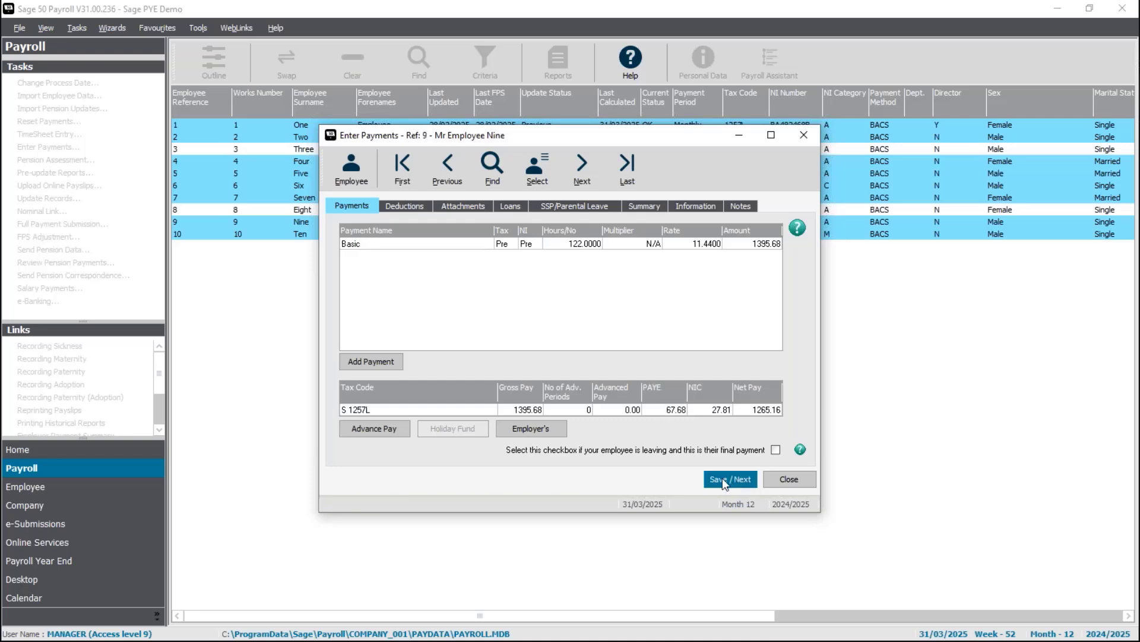
click(722, 478)
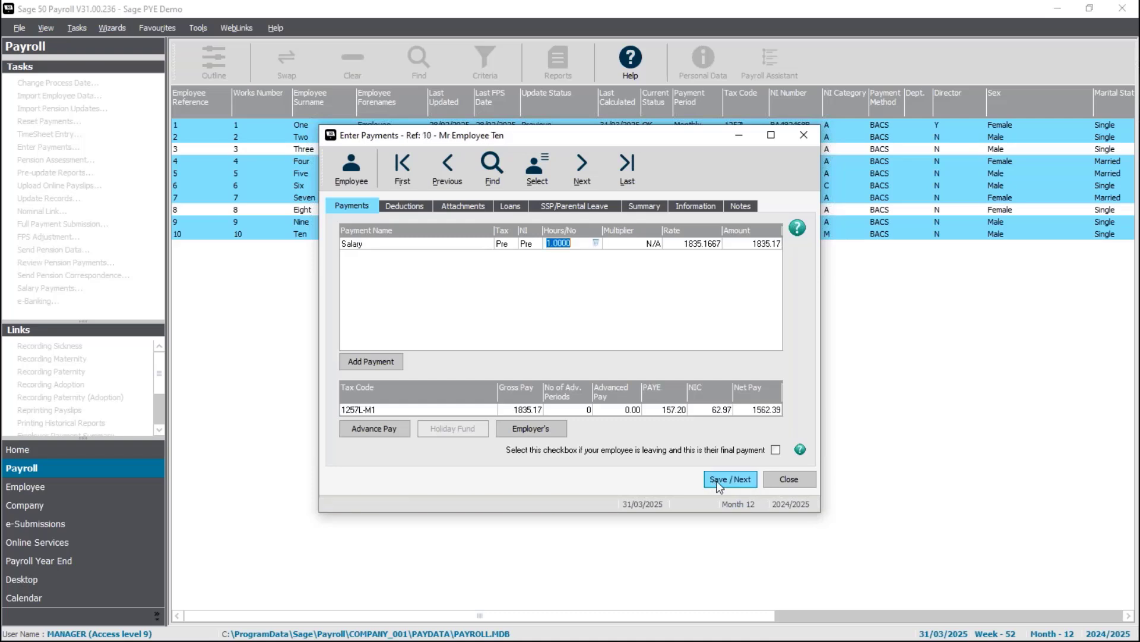
click(780, 479)
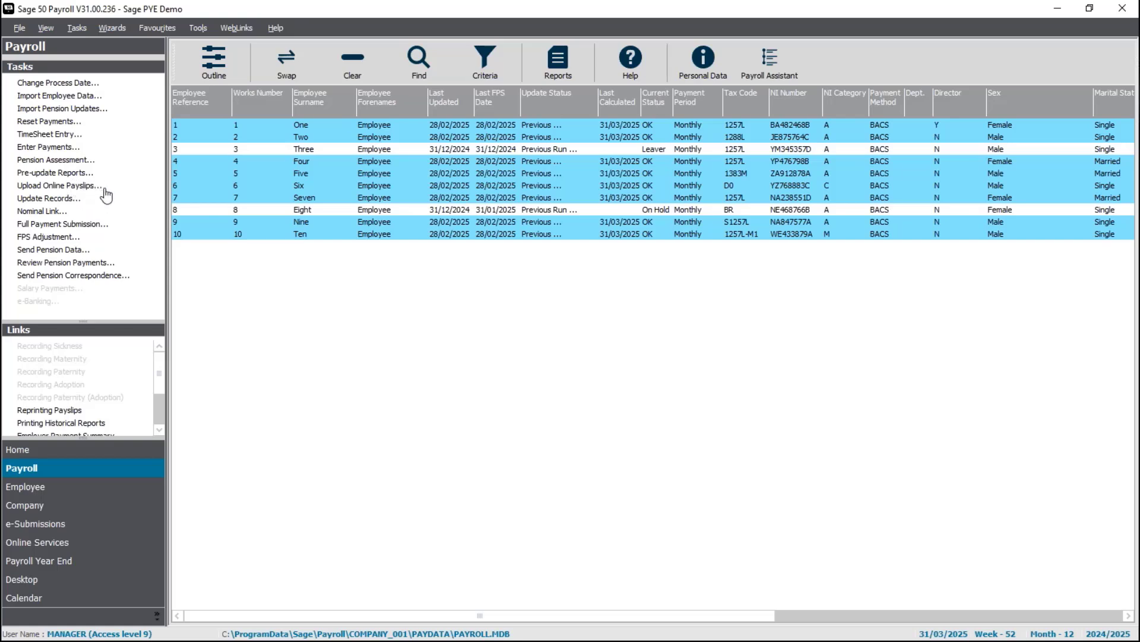
Run the Update Records wizard for the selected monthly employees, keeping all listed employees included.
click(46, 200)
click(690, 396)
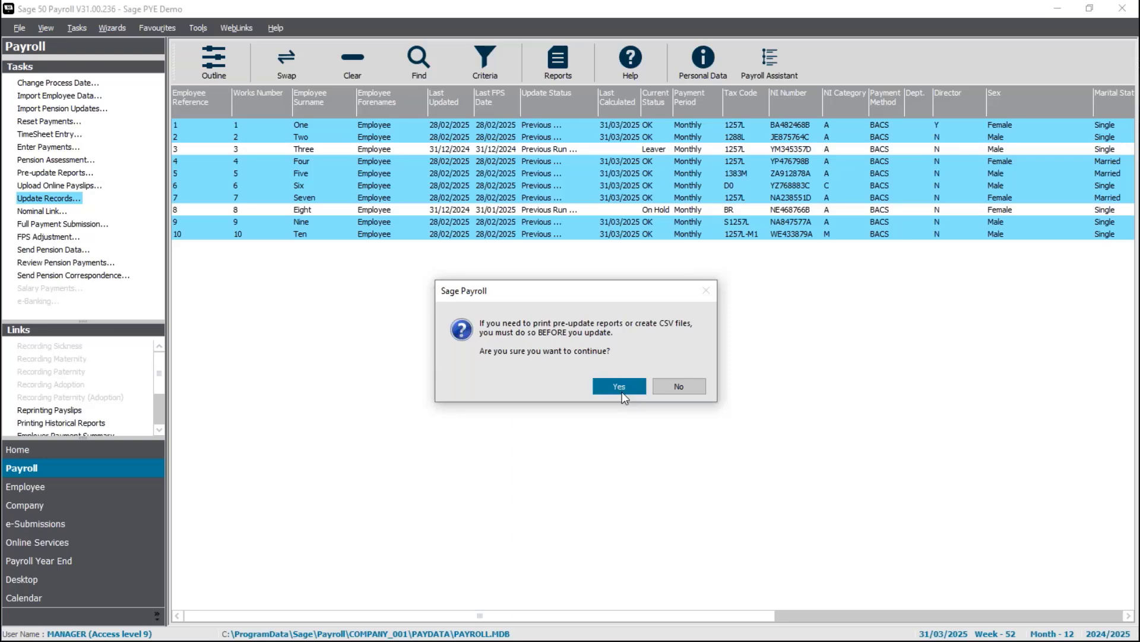
click(619, 386)
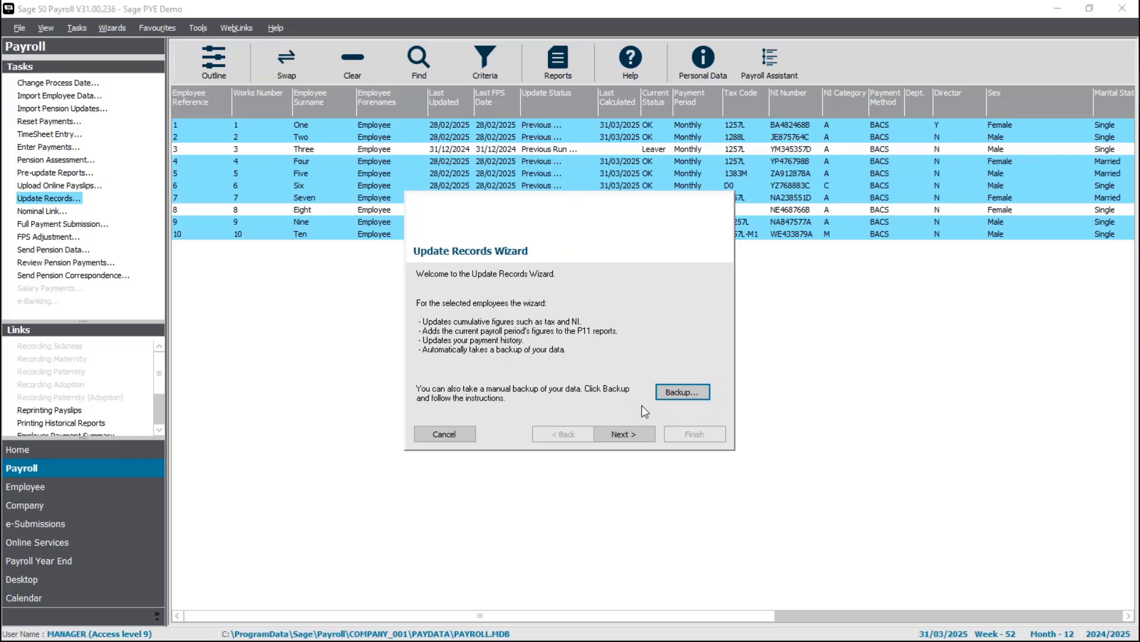
click(621, 434)
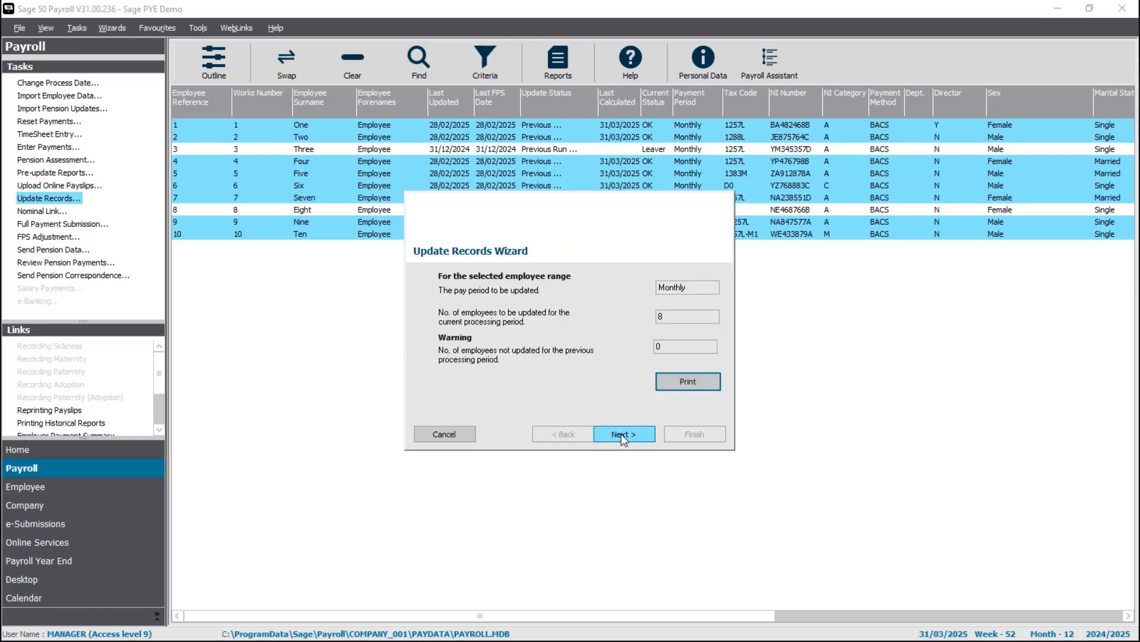
click(621, 435)
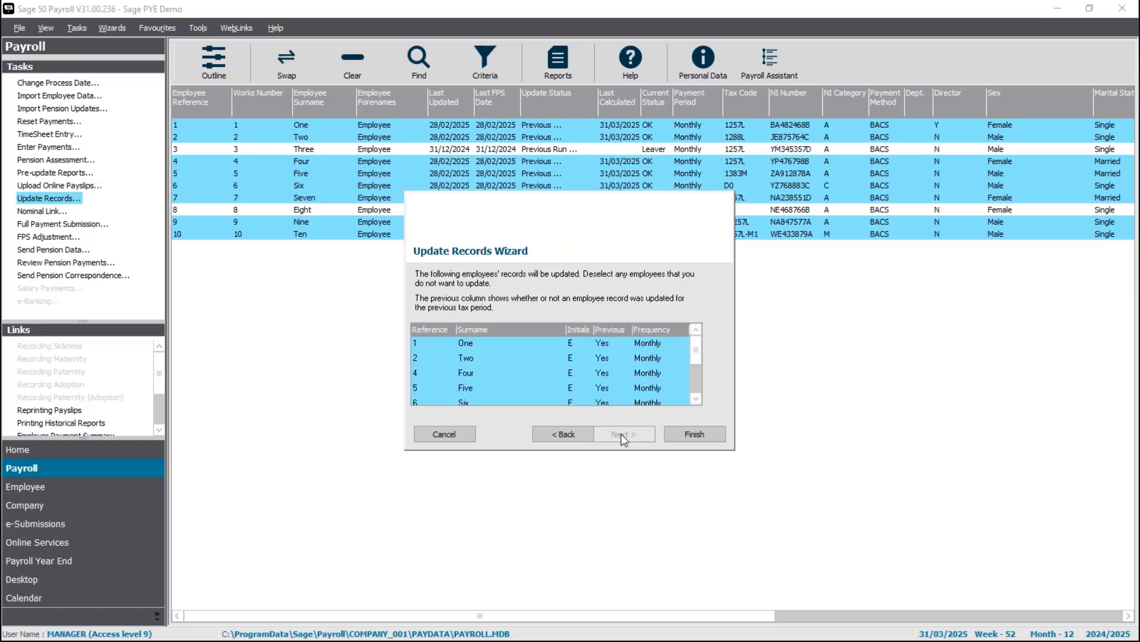
click(694, 433)
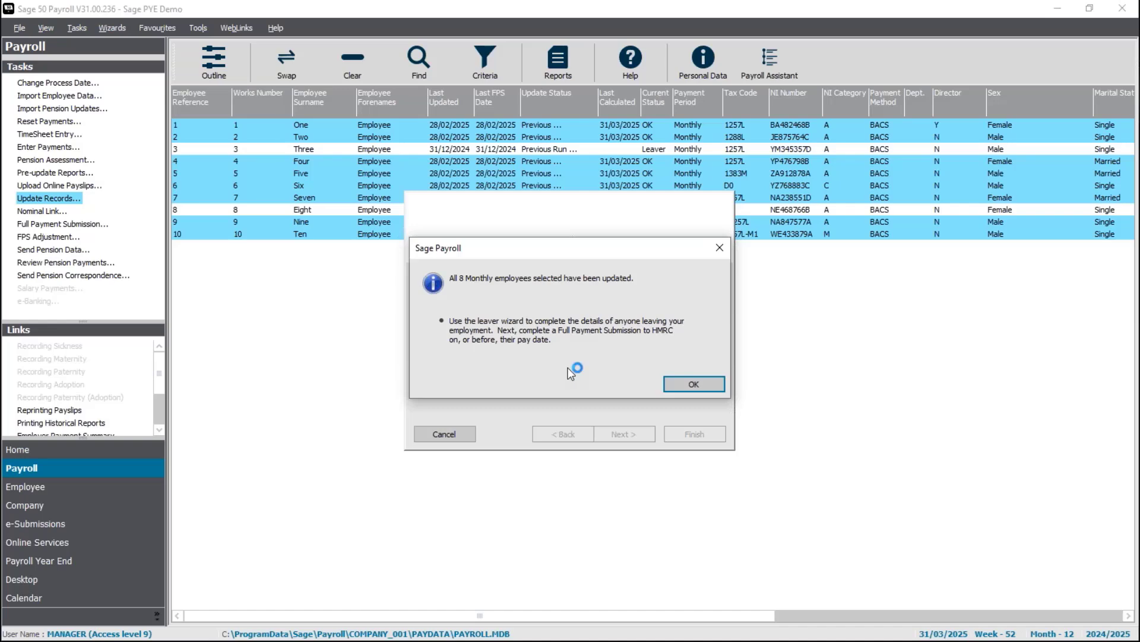
click(694, 385)
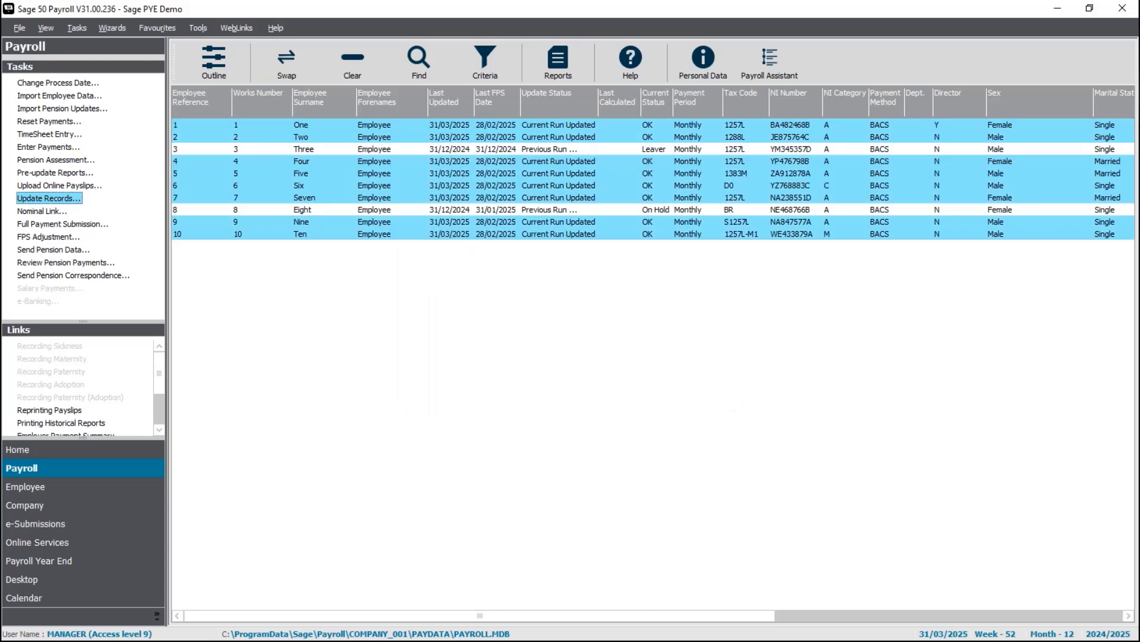
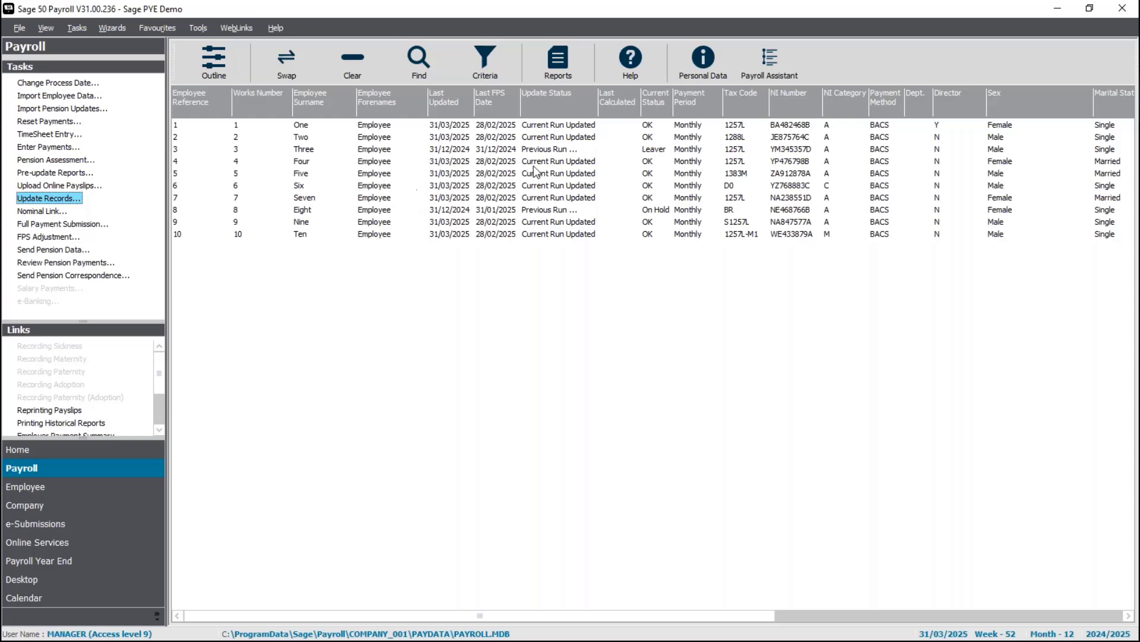
Examine the update status and current status of the leaver, reference 3, and the on-hold employee, reference 8.
click(391, 148)
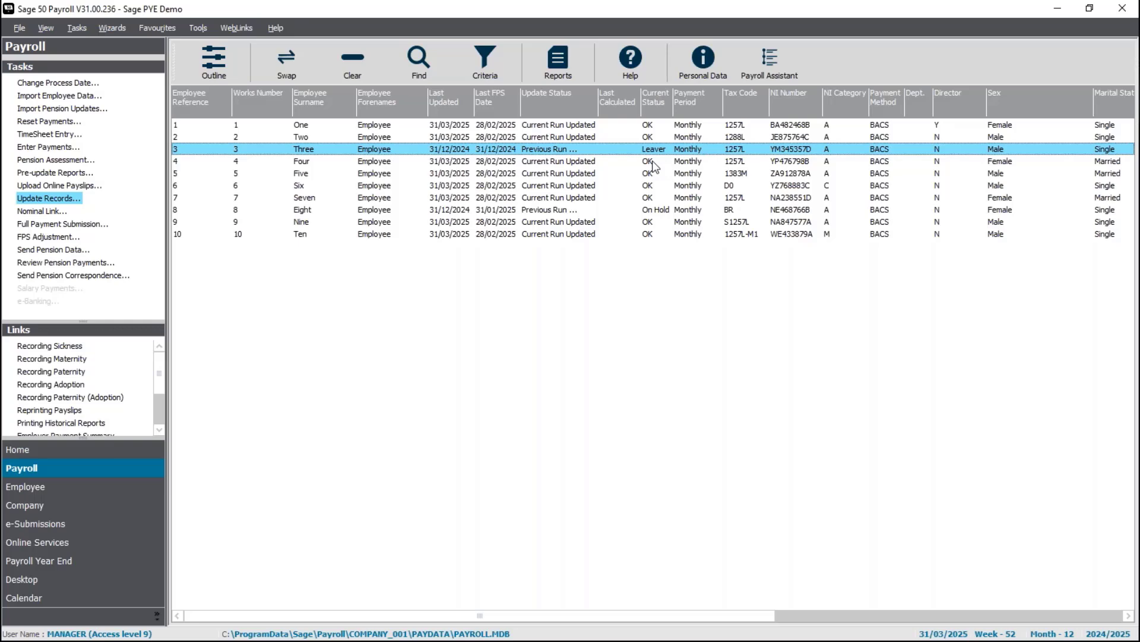
click(397, 152)
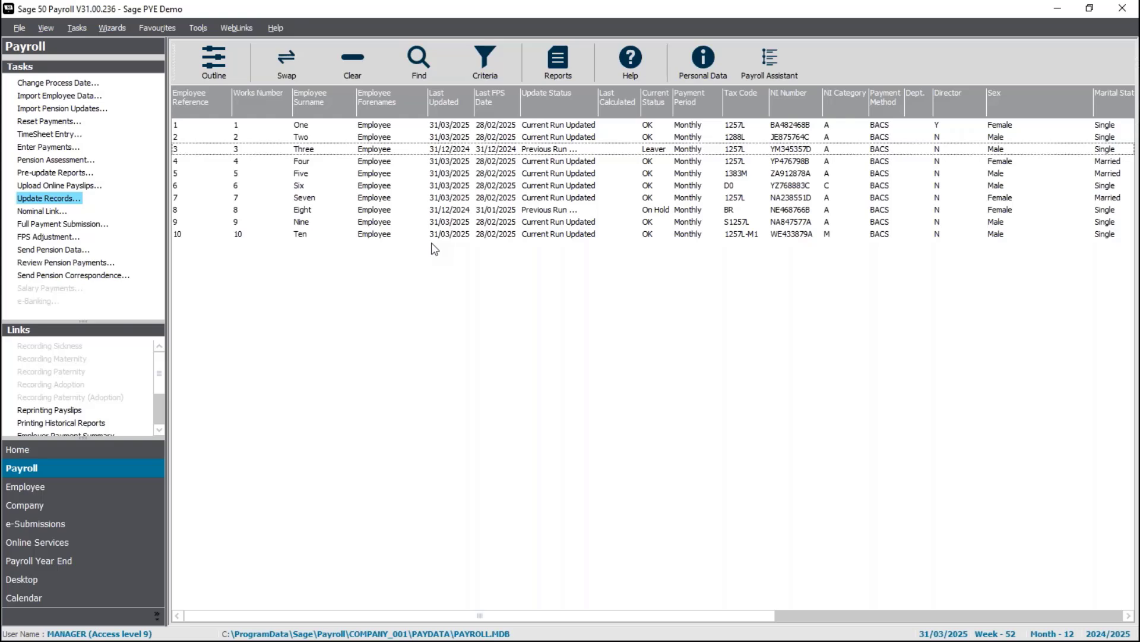
click(454, 210)
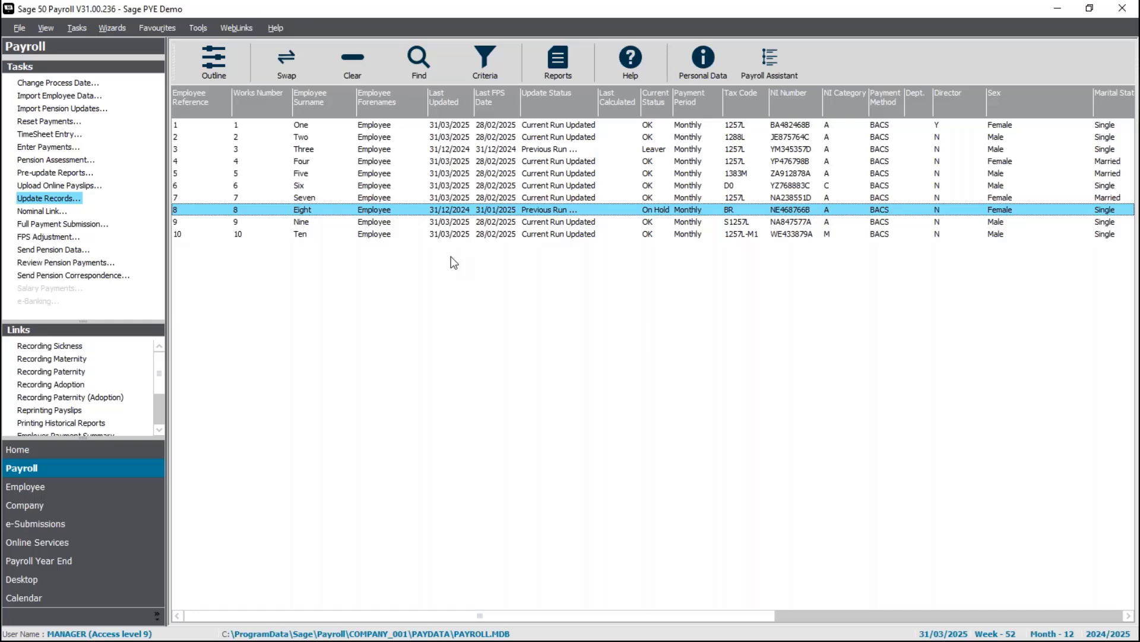
ctrl+click(441, 212)
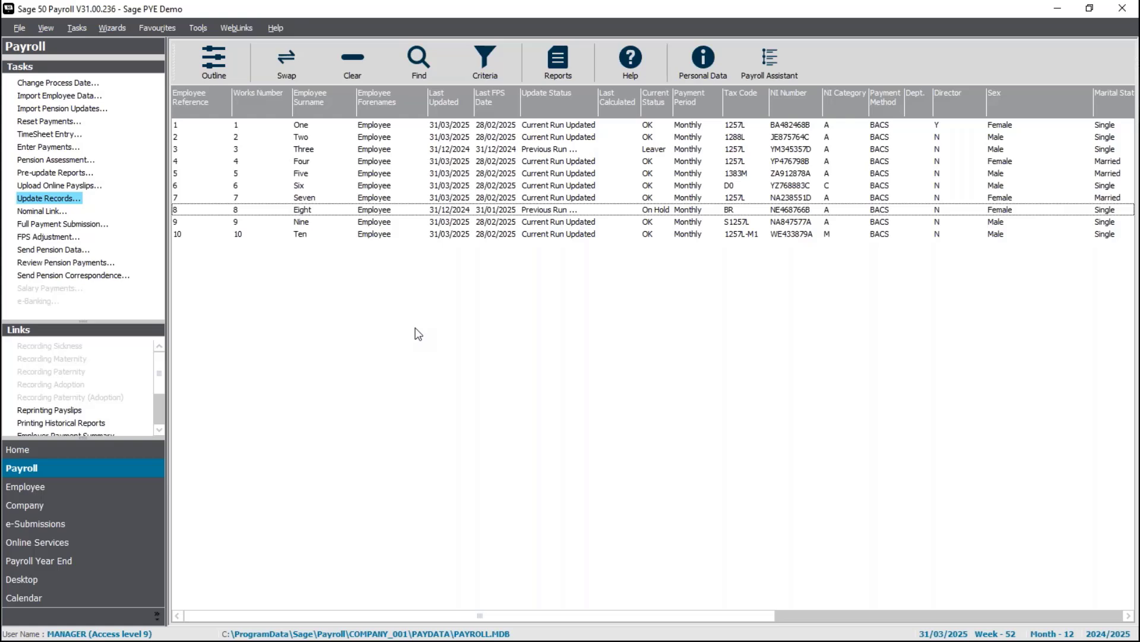
Send the Full Payment Submission to HMRC with all listed employees selected, using the stored gateway credentials, and clear the selection.
click(297, 59)
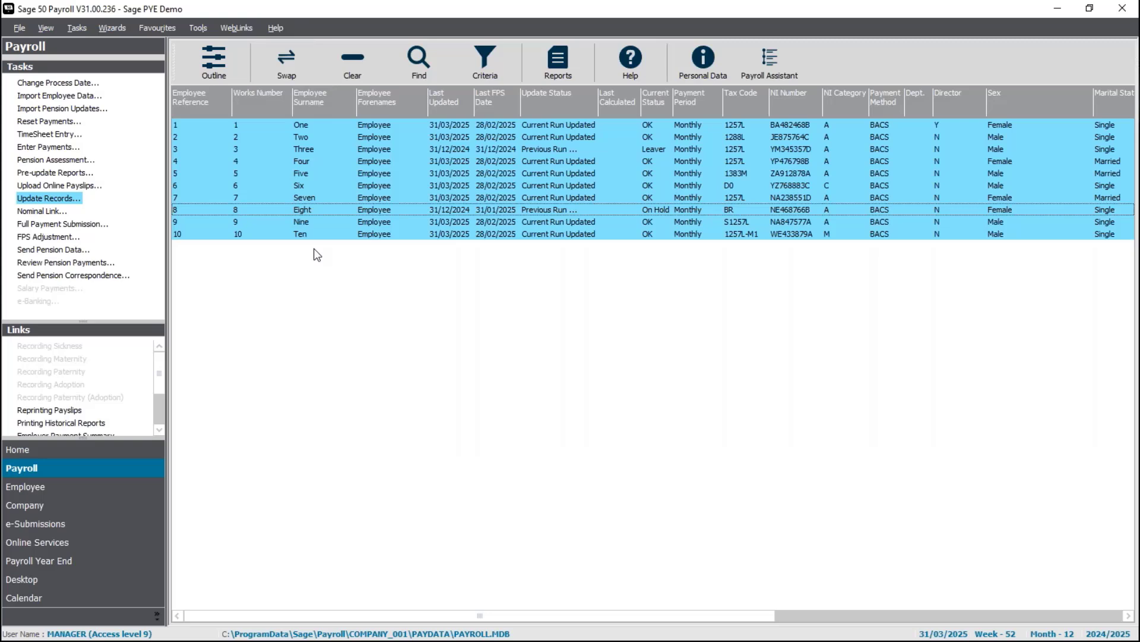
click(72, 228)
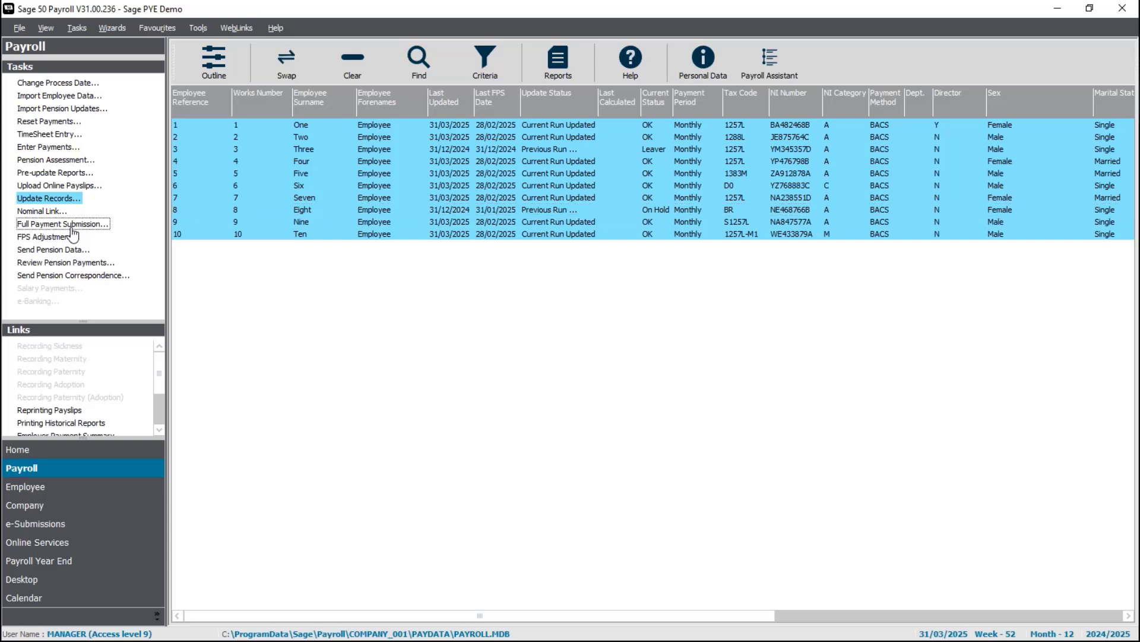
click(71, 229)
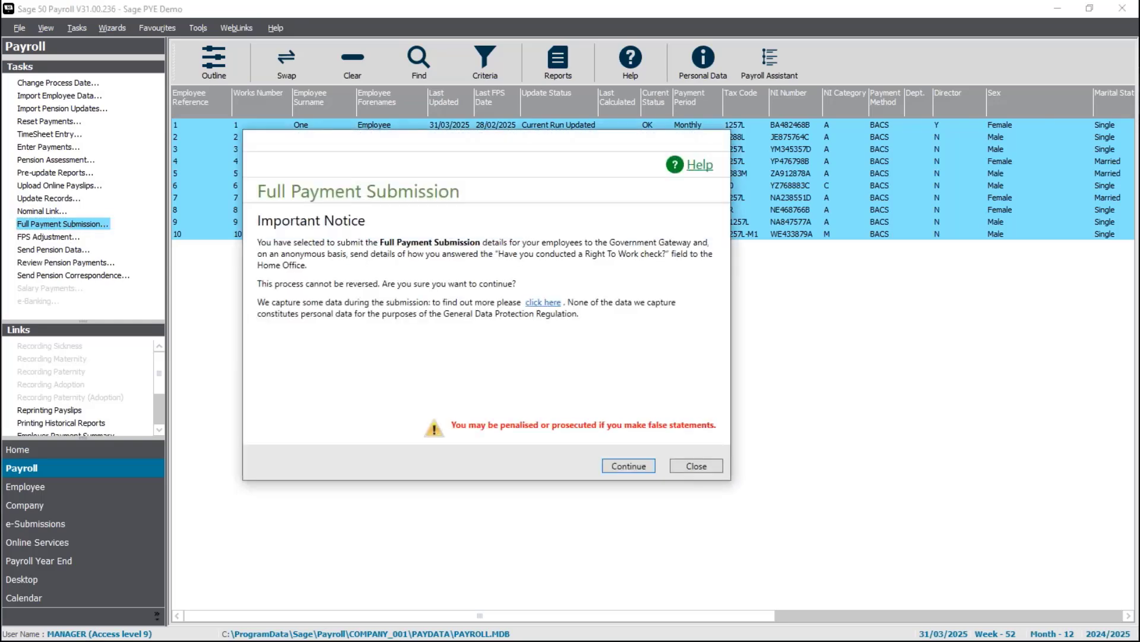
click(639, 470)
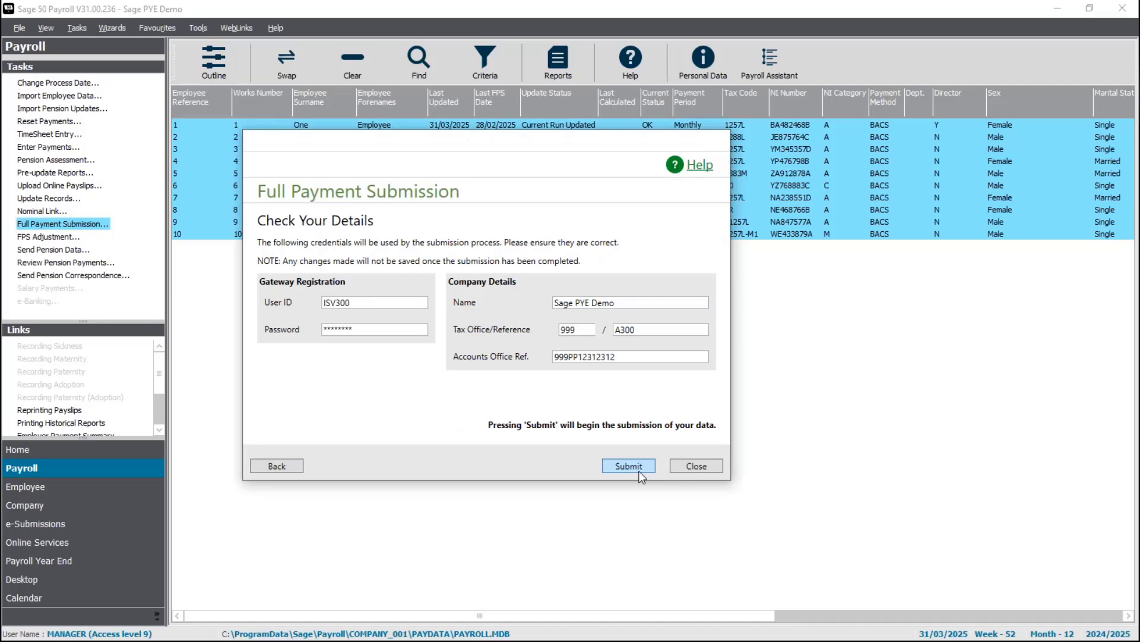
click(639, 472)
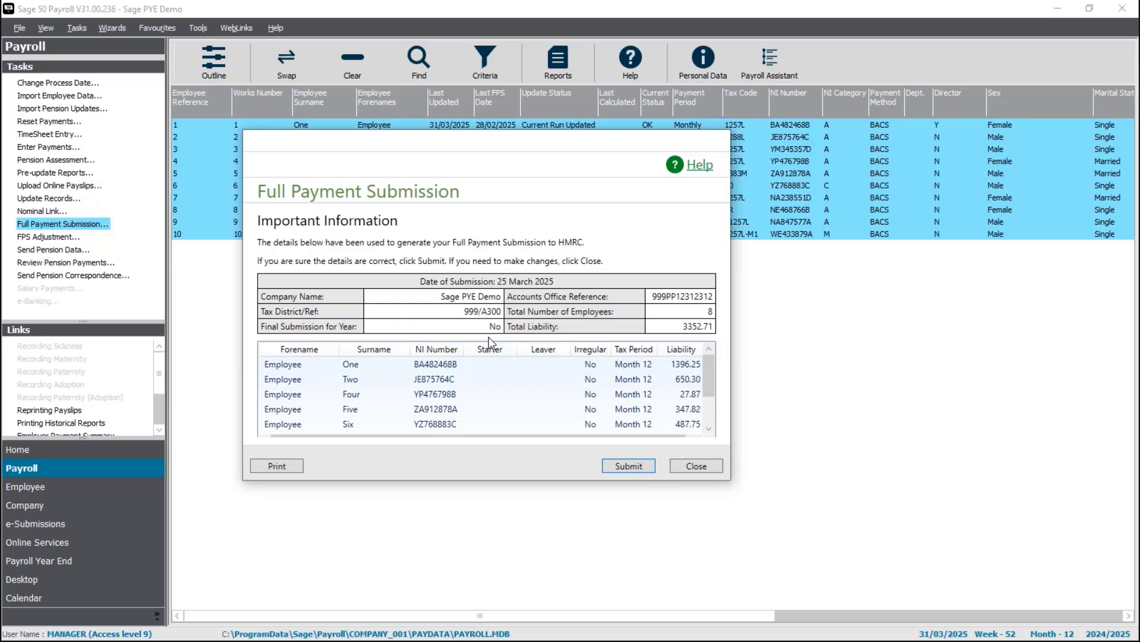
click(629, 466)
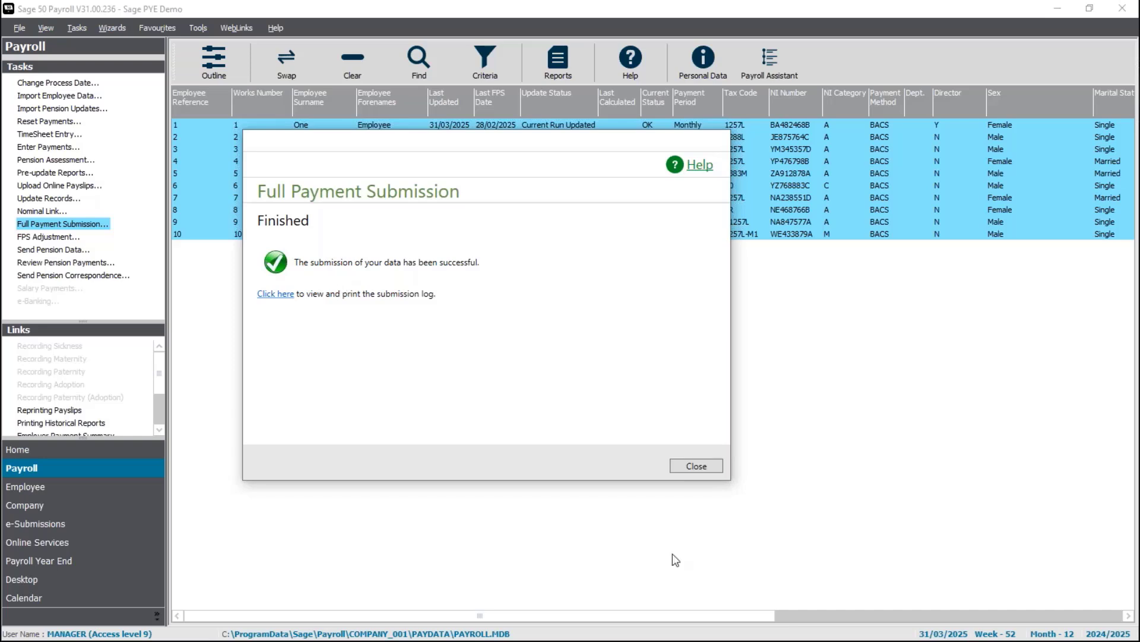
click(715, 465)
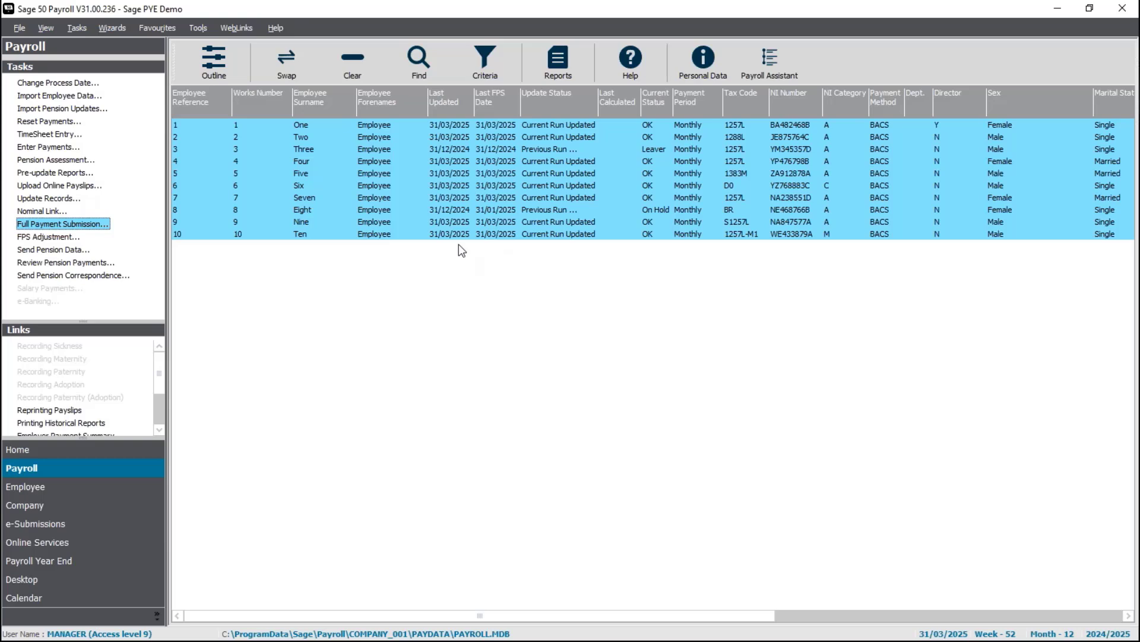
click(351, 56)
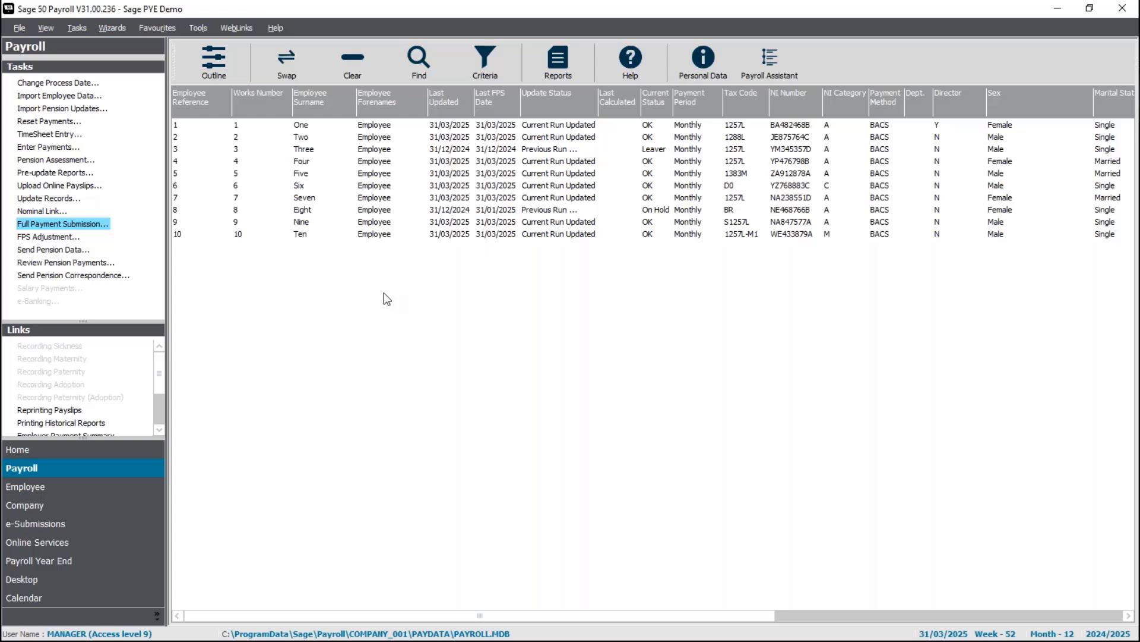
Back up the payroll data as "M12 post update" in the Payroll backups folder, keeping the default file types and Last Known Good option.
click(19, 30)
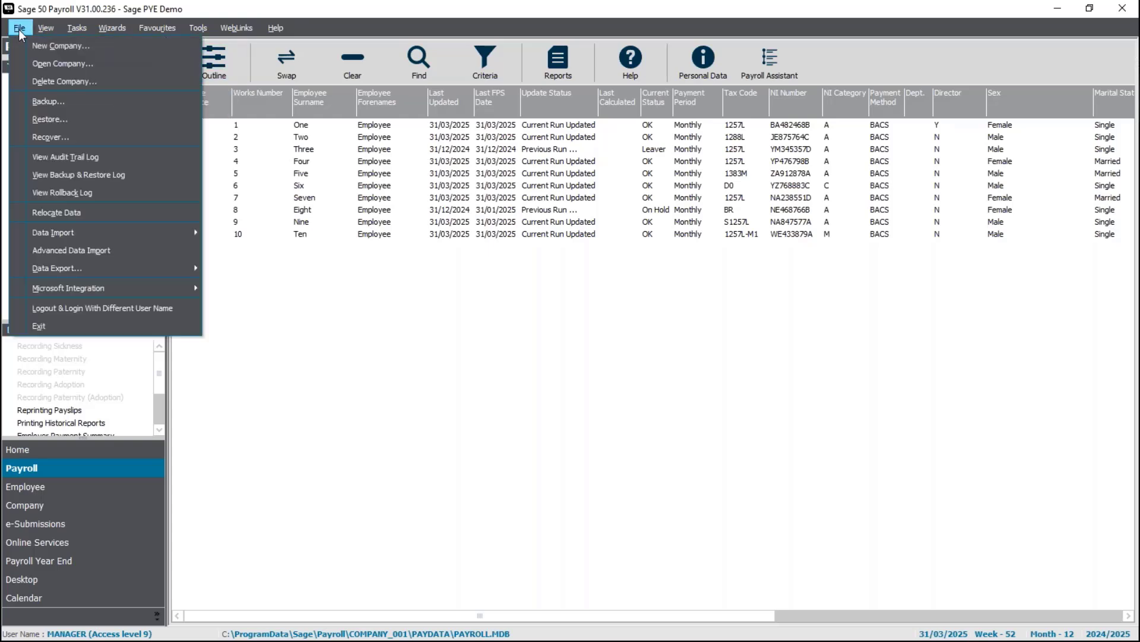
click(90, 107)
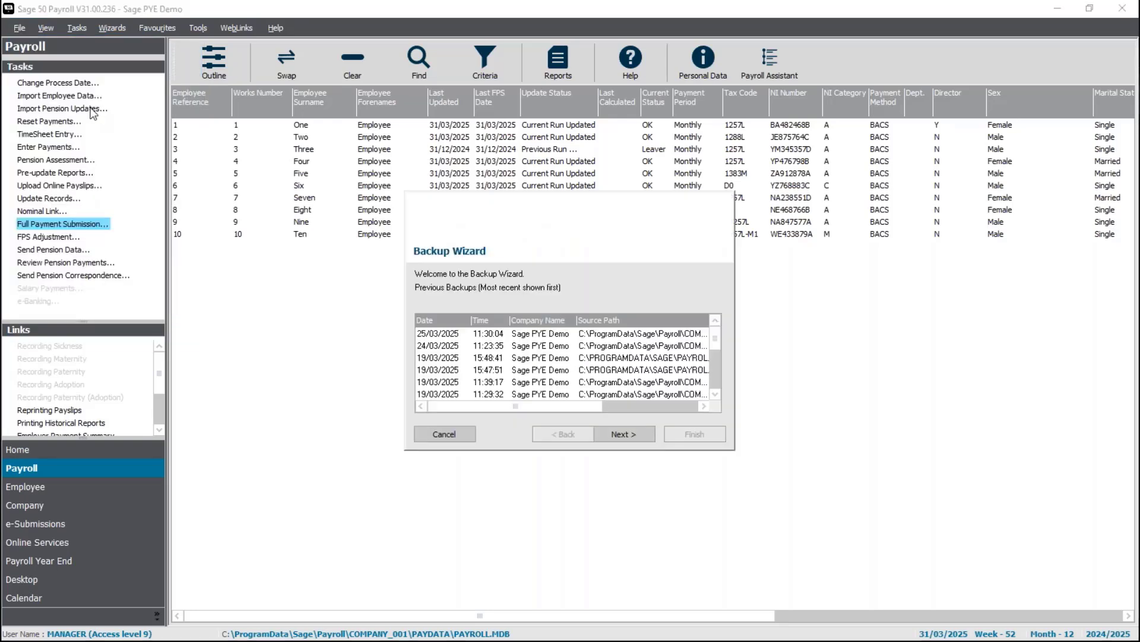
click(633, 432)
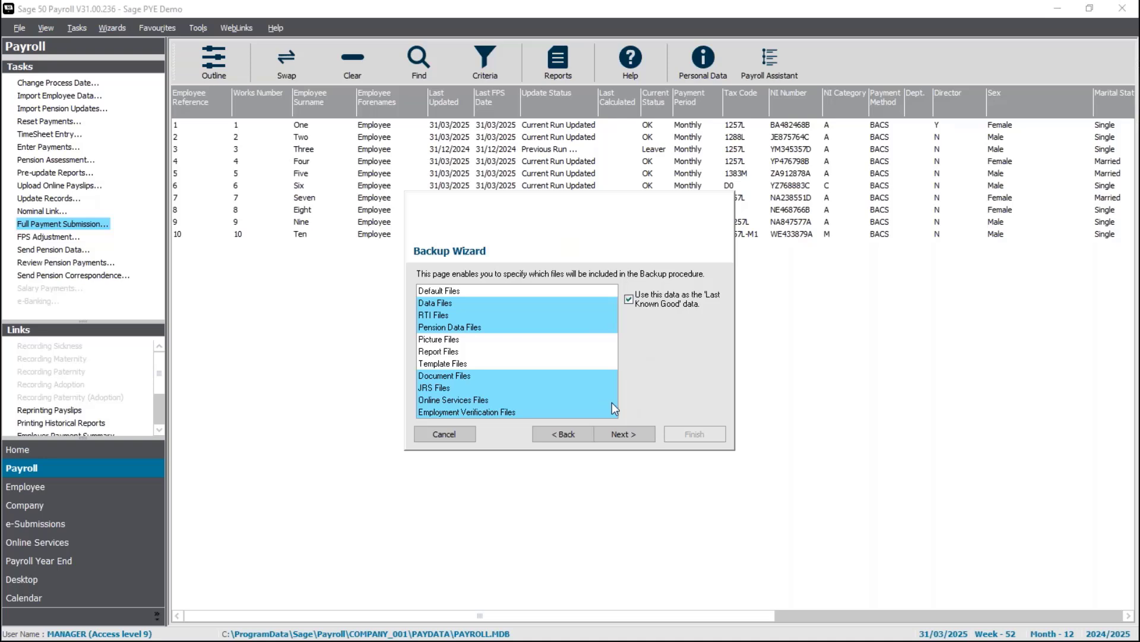
click(633, 434)
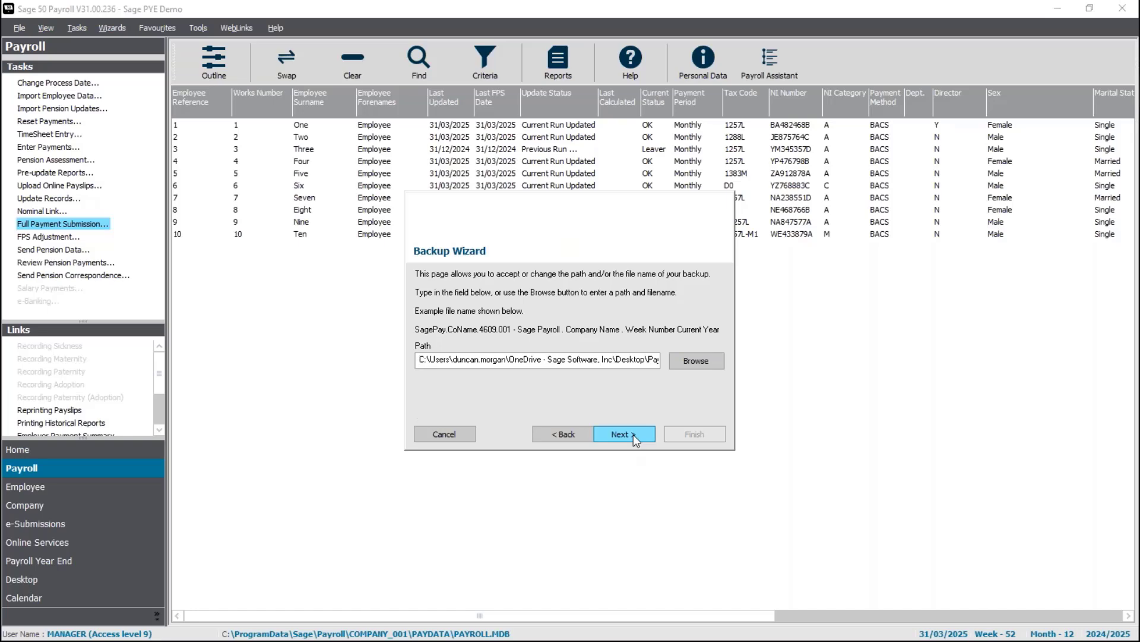
click(695, 361)
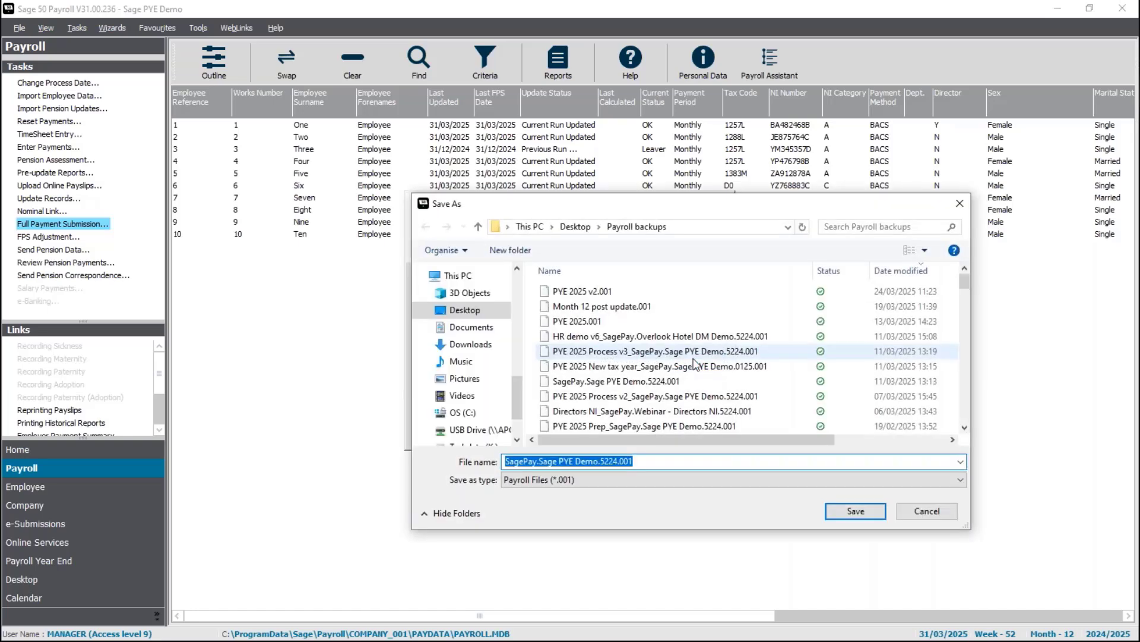
text(M12 post update)
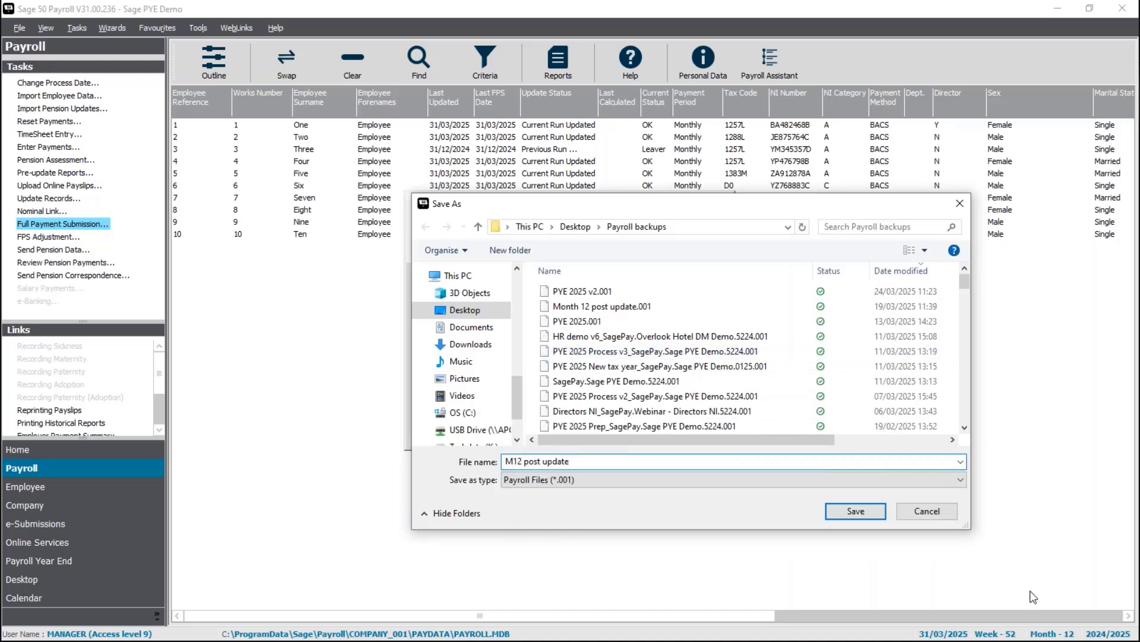
click(855, 512)
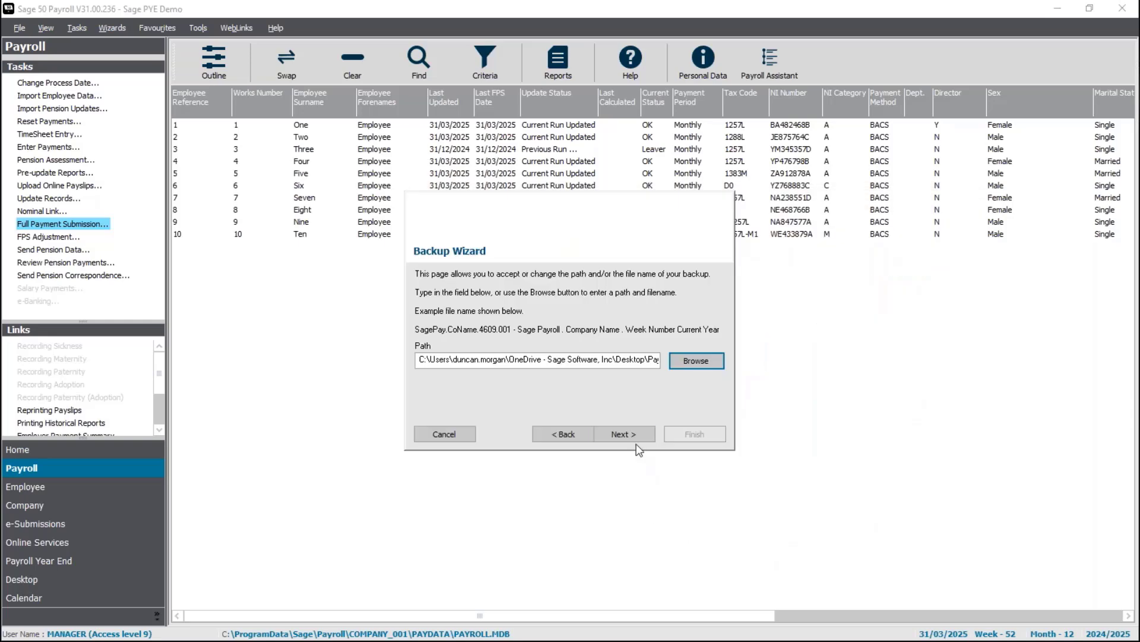
click(637, 441)
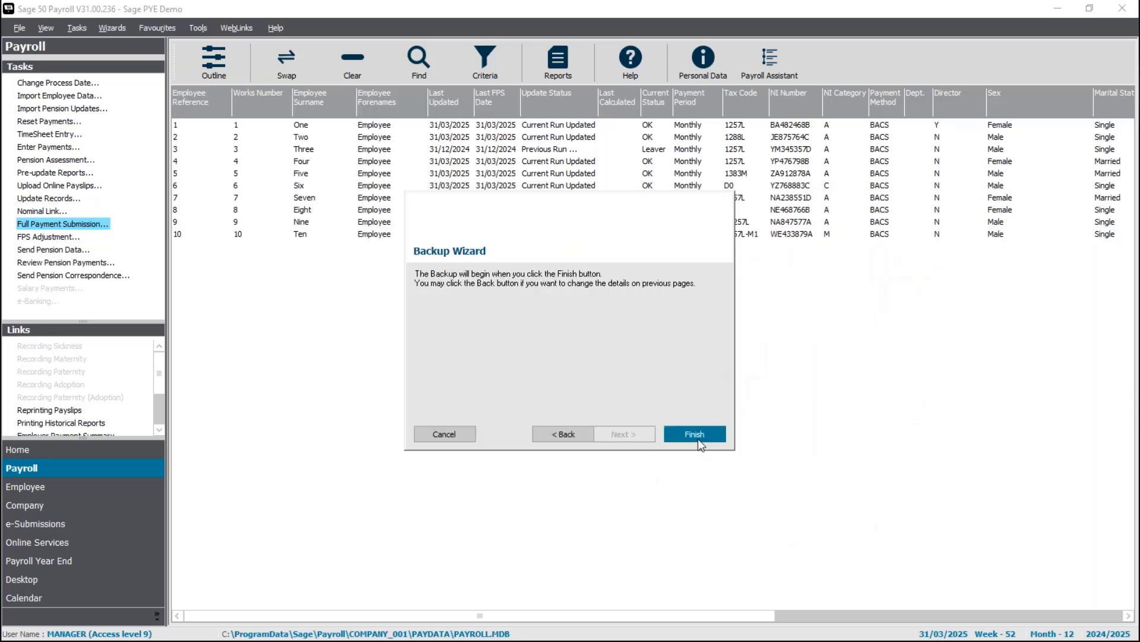
click(698, 438)
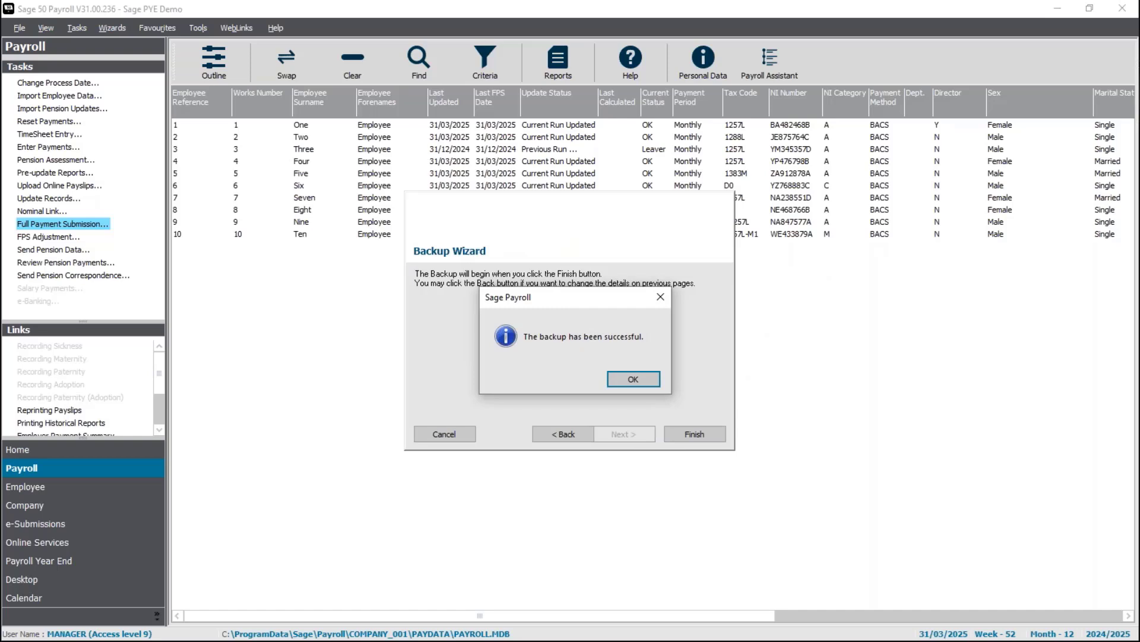
click(635, 380)
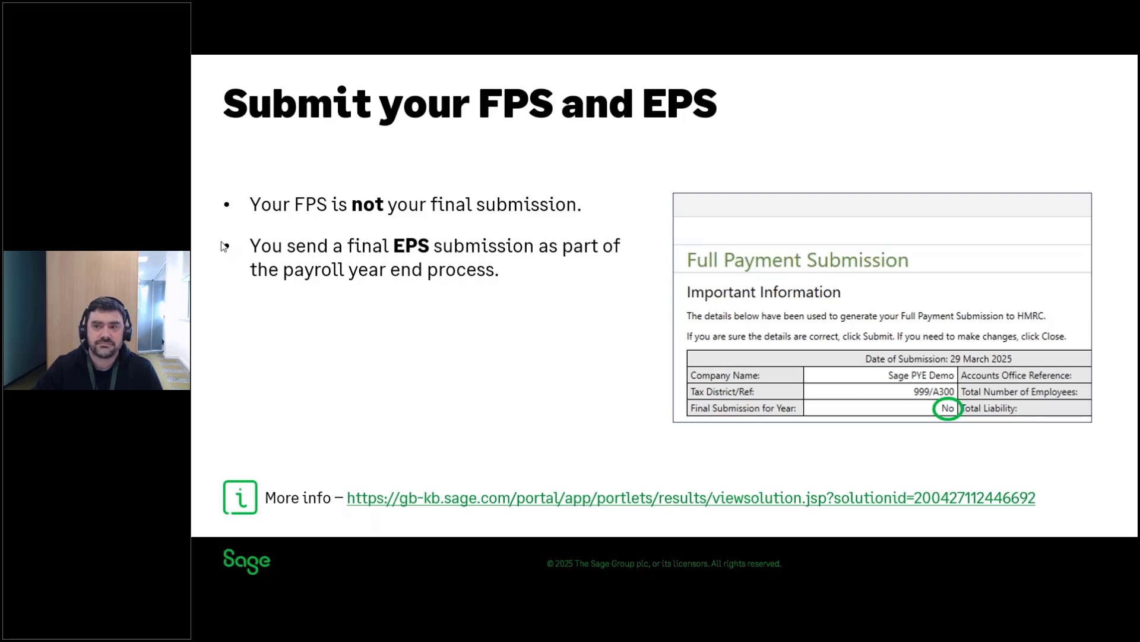
Switch to Sage 50 Payroll and review the Form P32 Employer Payment Record for tax month 12, closing its preview.
key(alt+Tab)
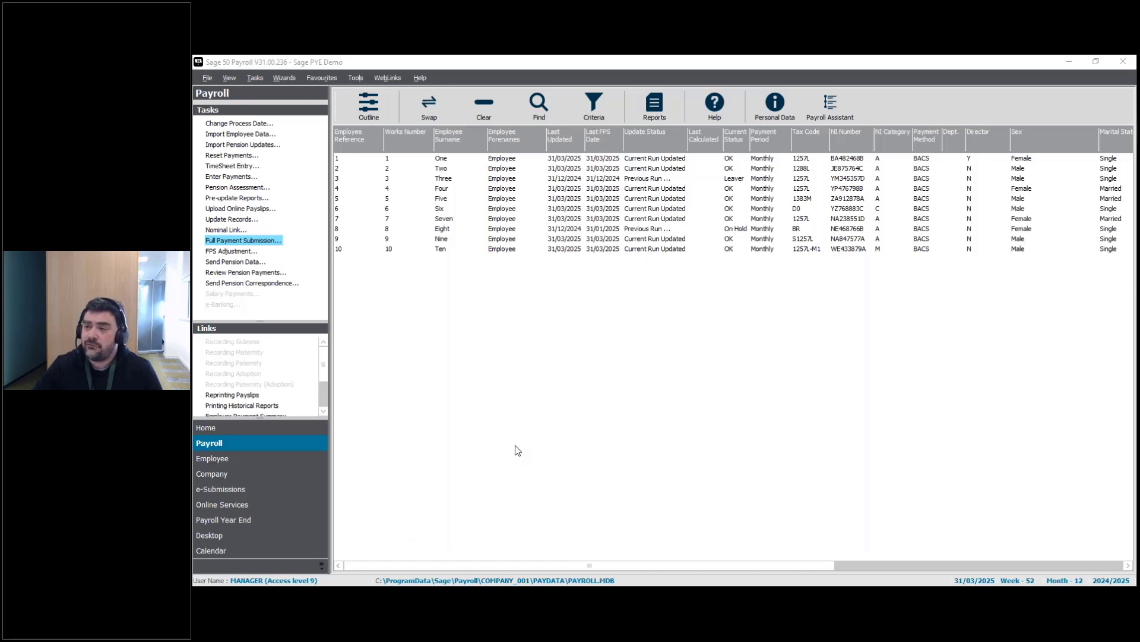
scroll(324, 414, down, 1)
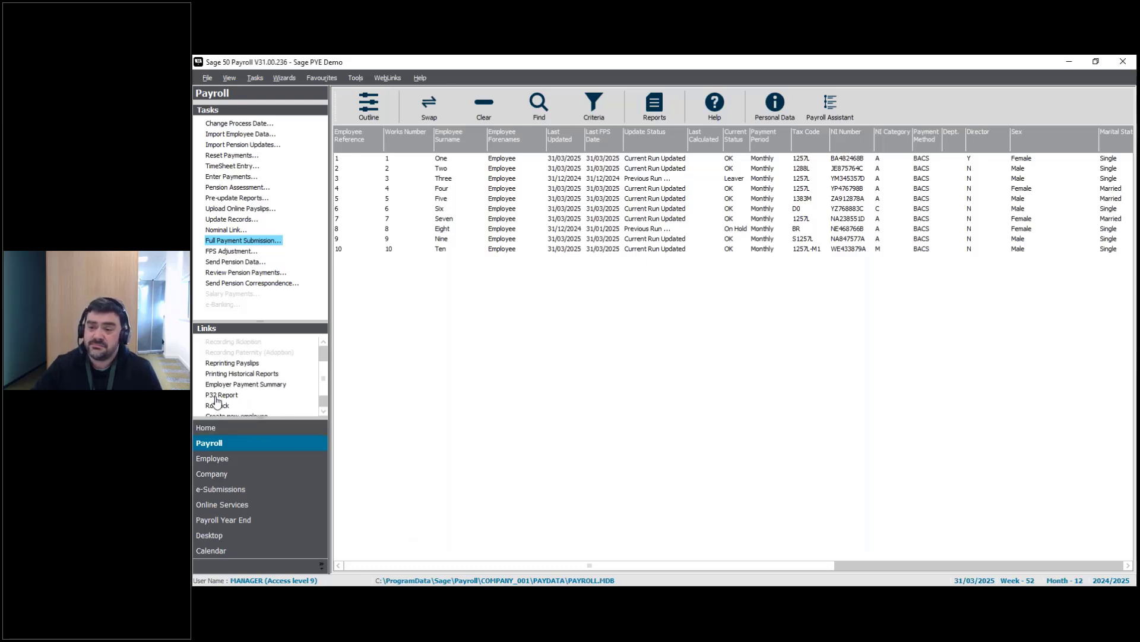
click(217, 395)
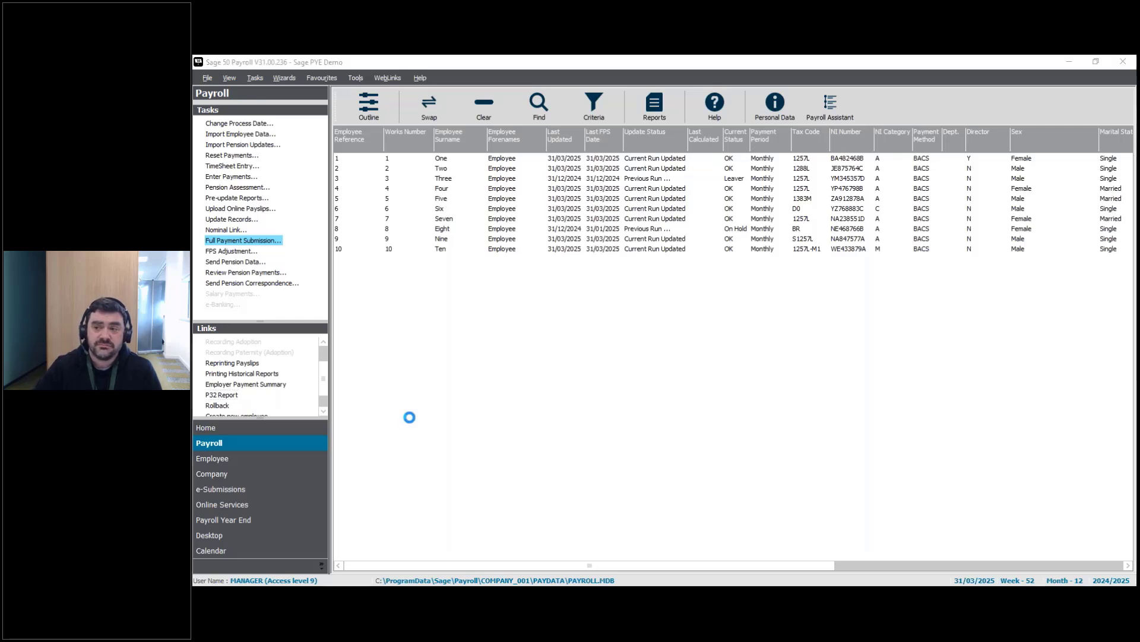
key(Return)
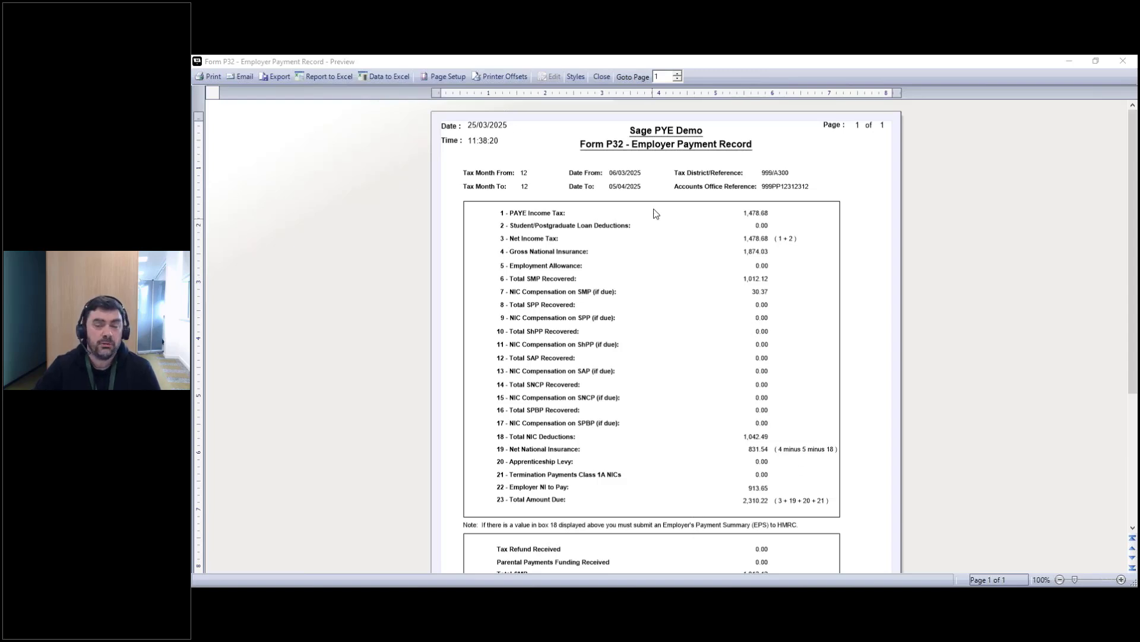
click(602, 76)
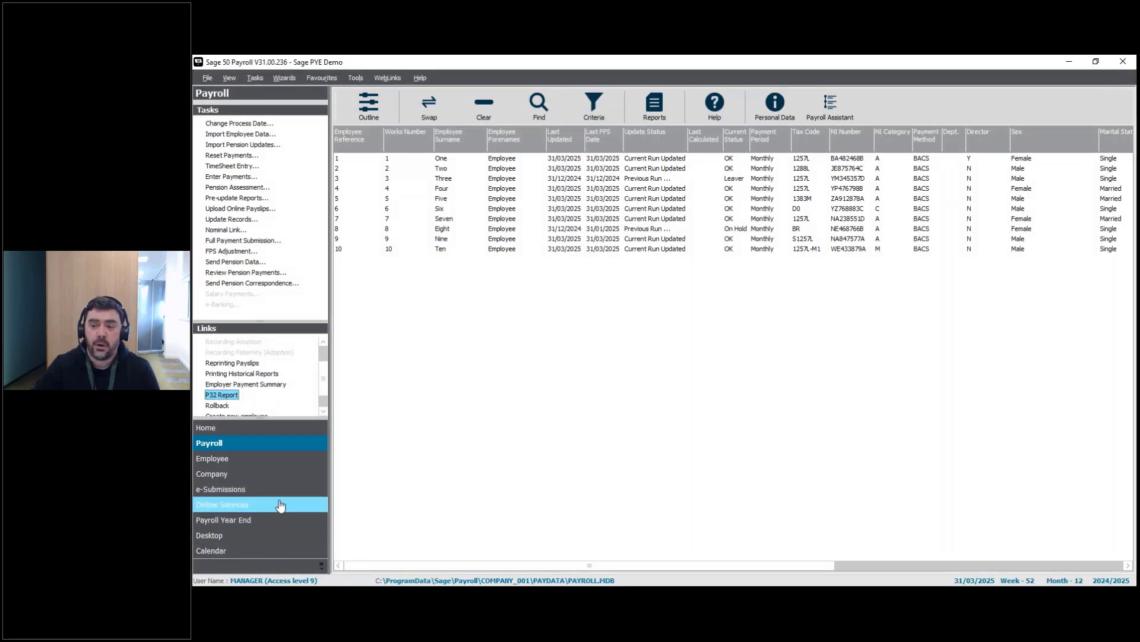
Complete the Employer Payment Summary wizard for tax month 12 as a payment adjustment, accepting the prefilled statutory pay, CIS and apprenticeship levy values.
click(278, 490)
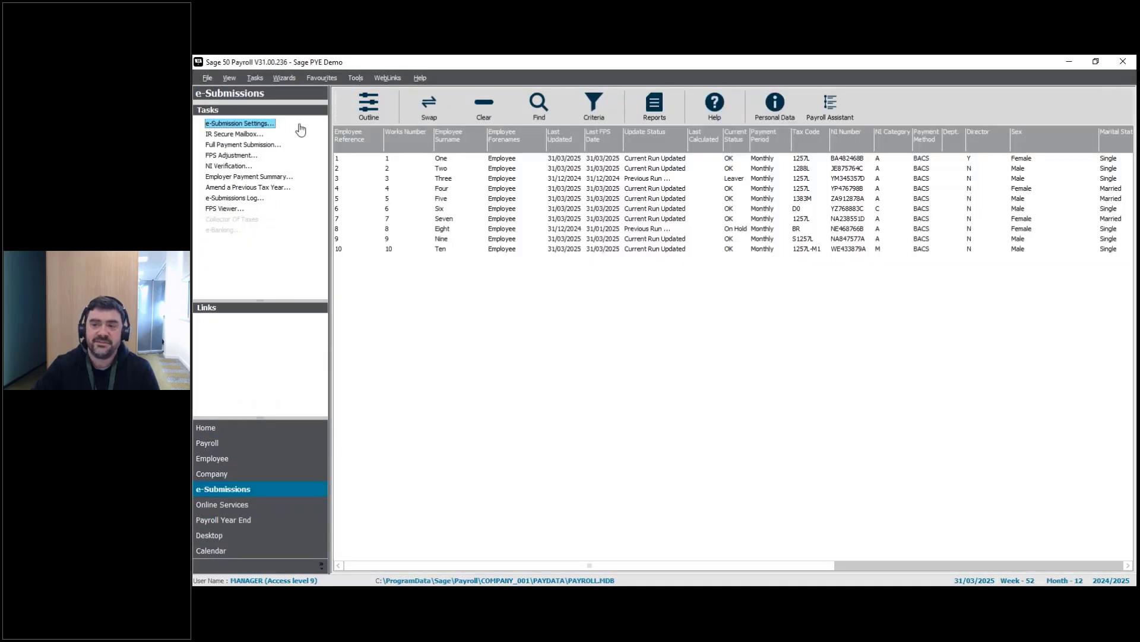
click(241, 177)
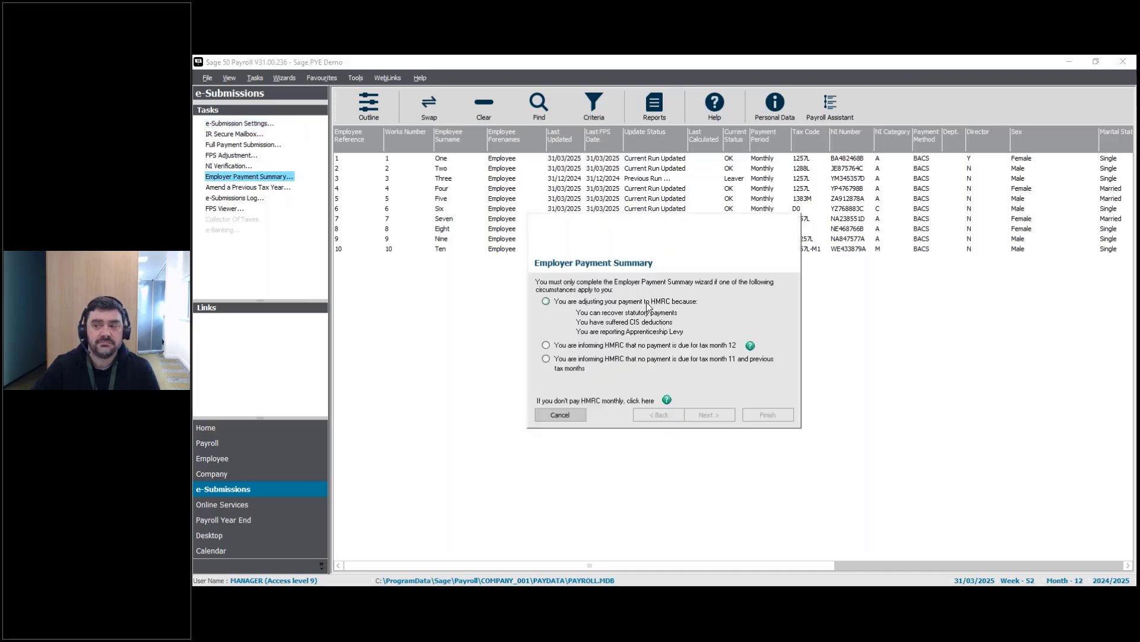
click(648, 306)
click(708, 414)
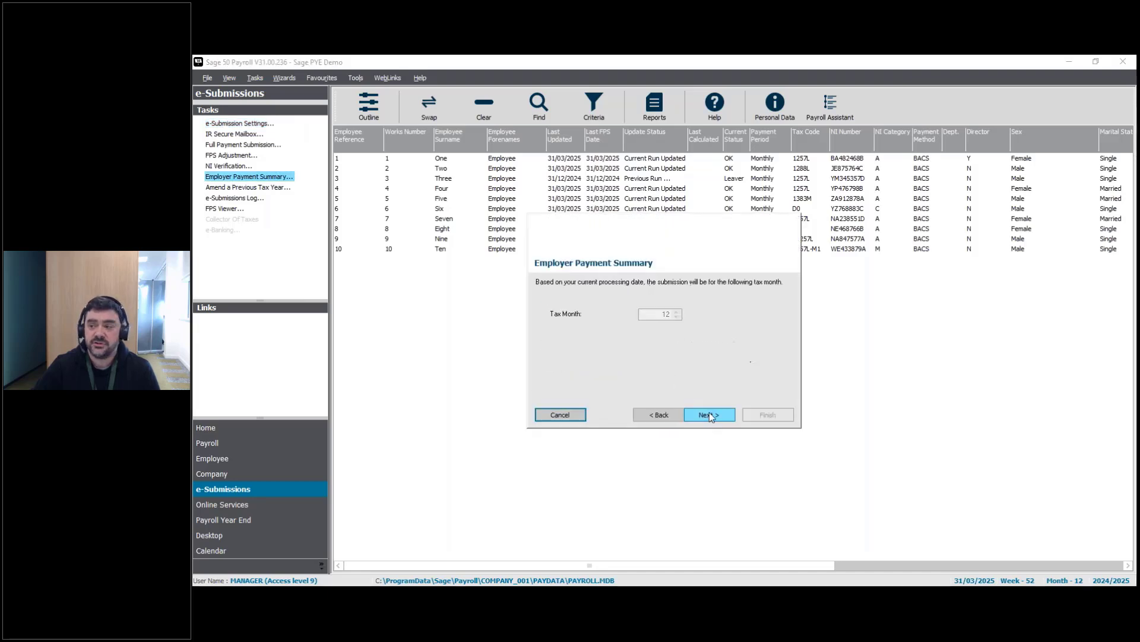
click(712, 421)
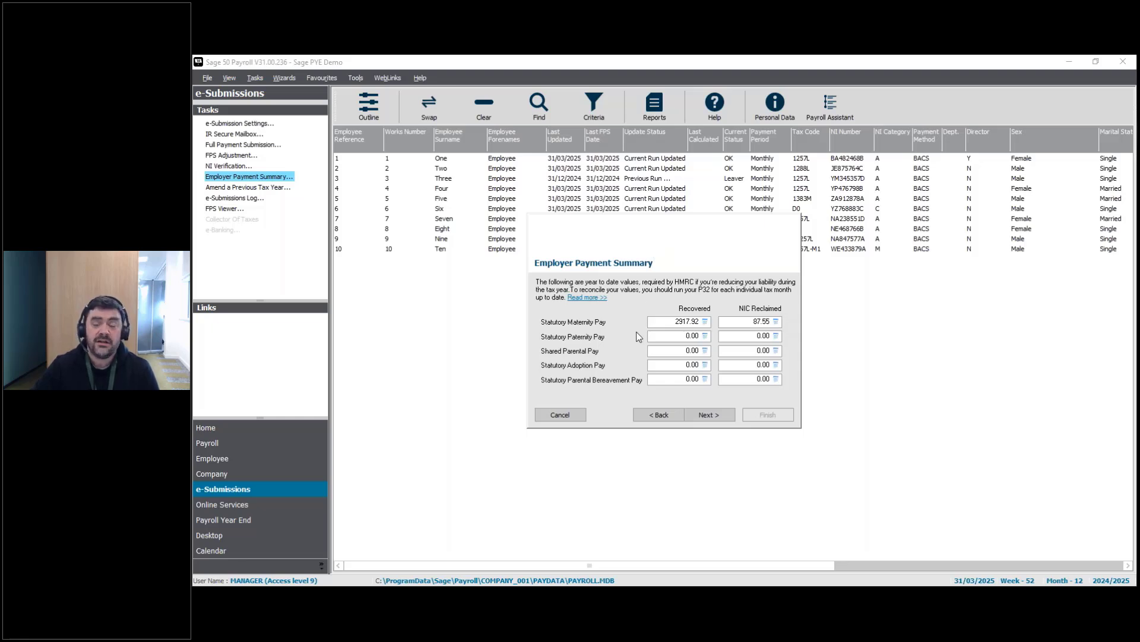
click(711, 415)
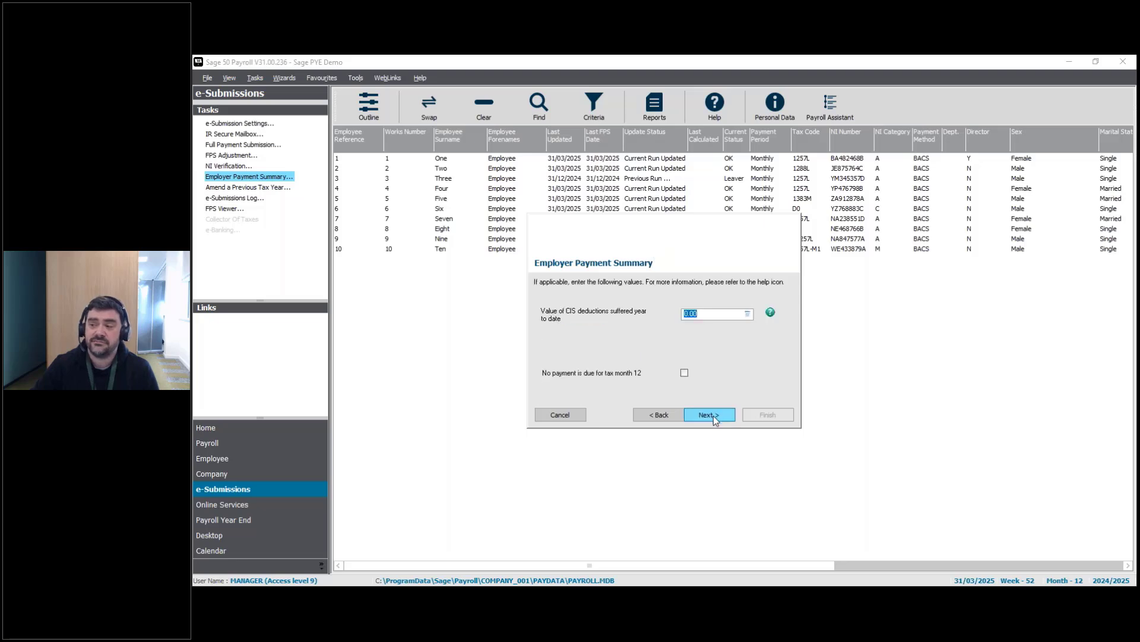
click(714, 415)
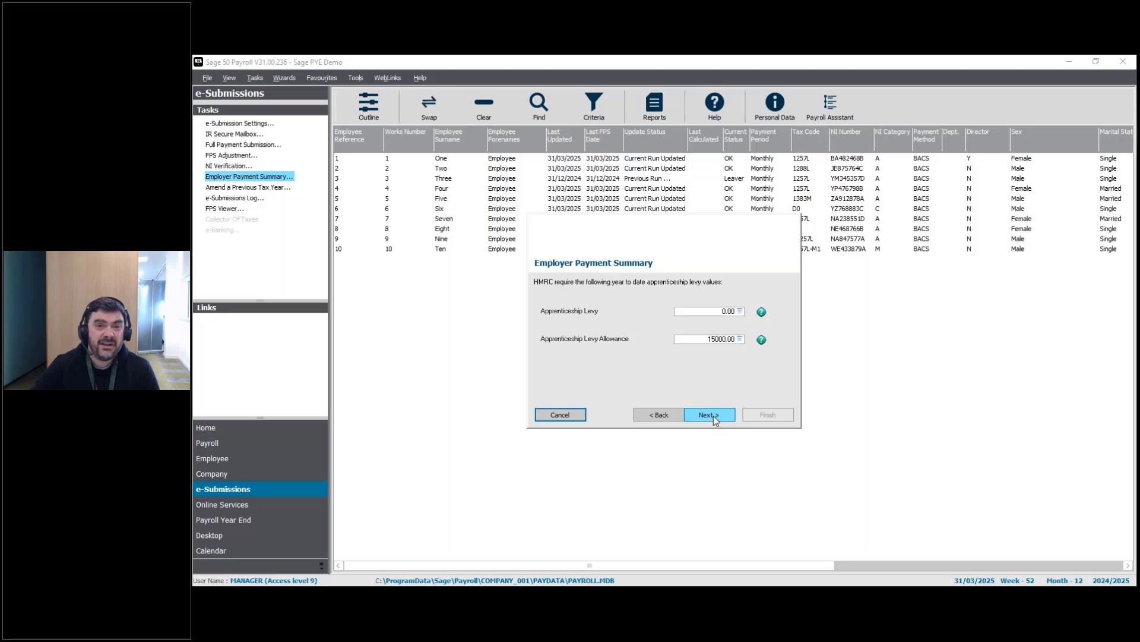
click(714, 416)
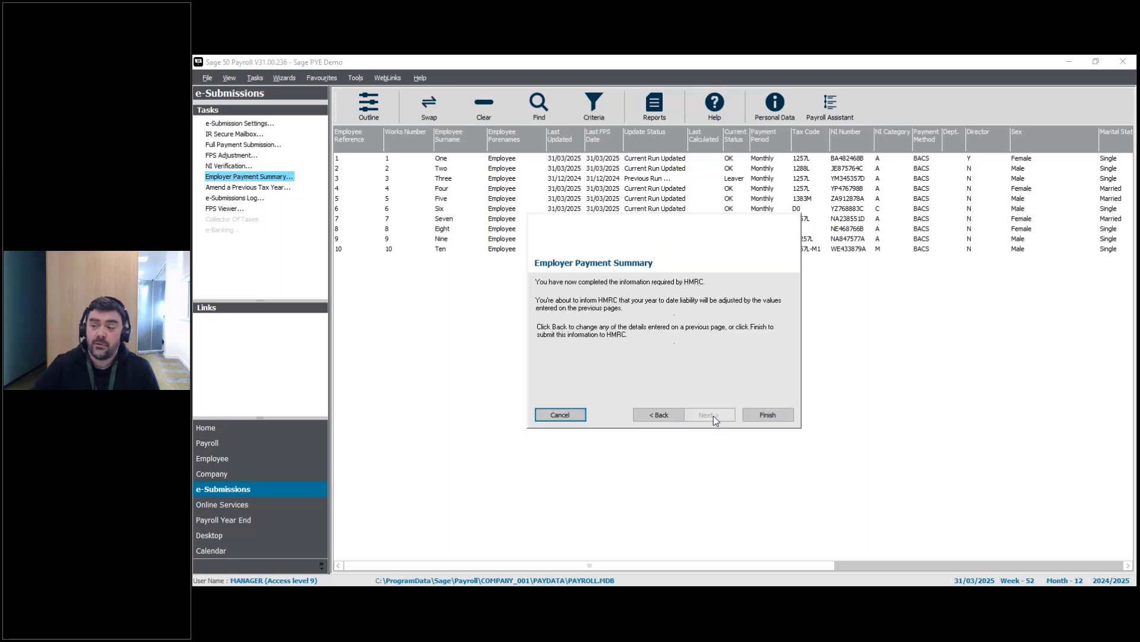
click(769, 415)
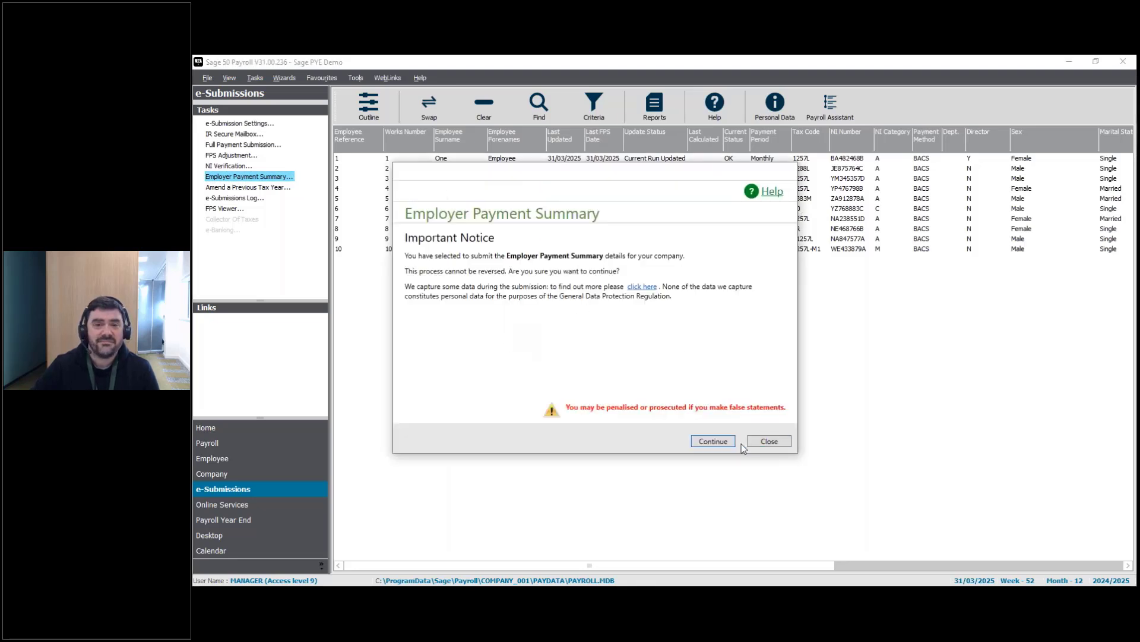
Submit the Employer Payment Summary to HMRC with the stored gateway and company details, and close the submission.
click(714, 441)
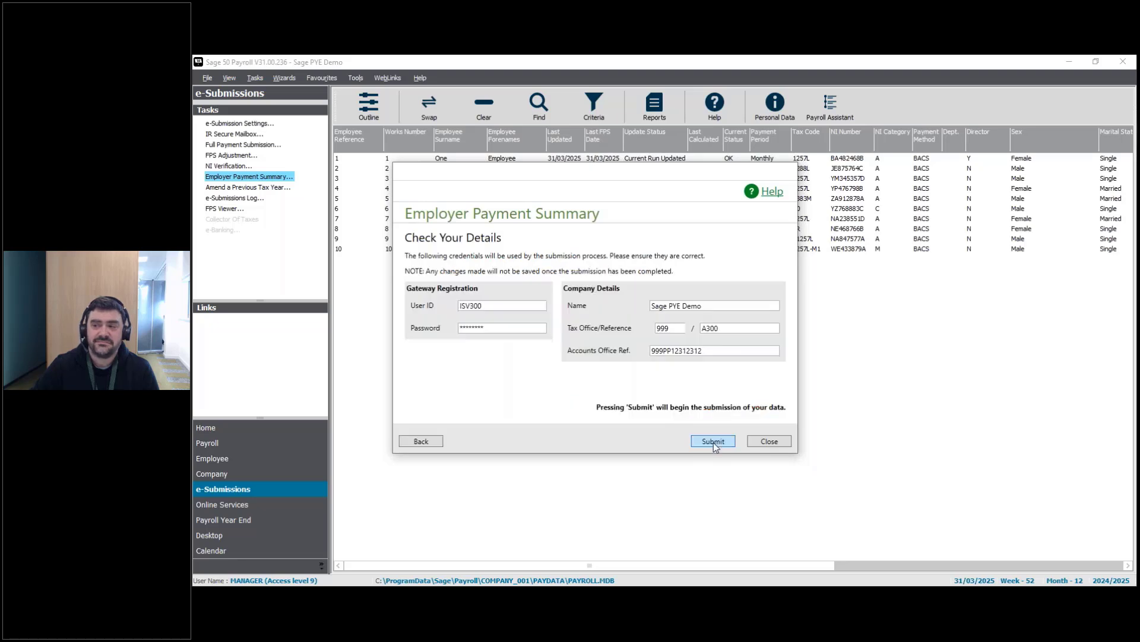
click(713, 441)
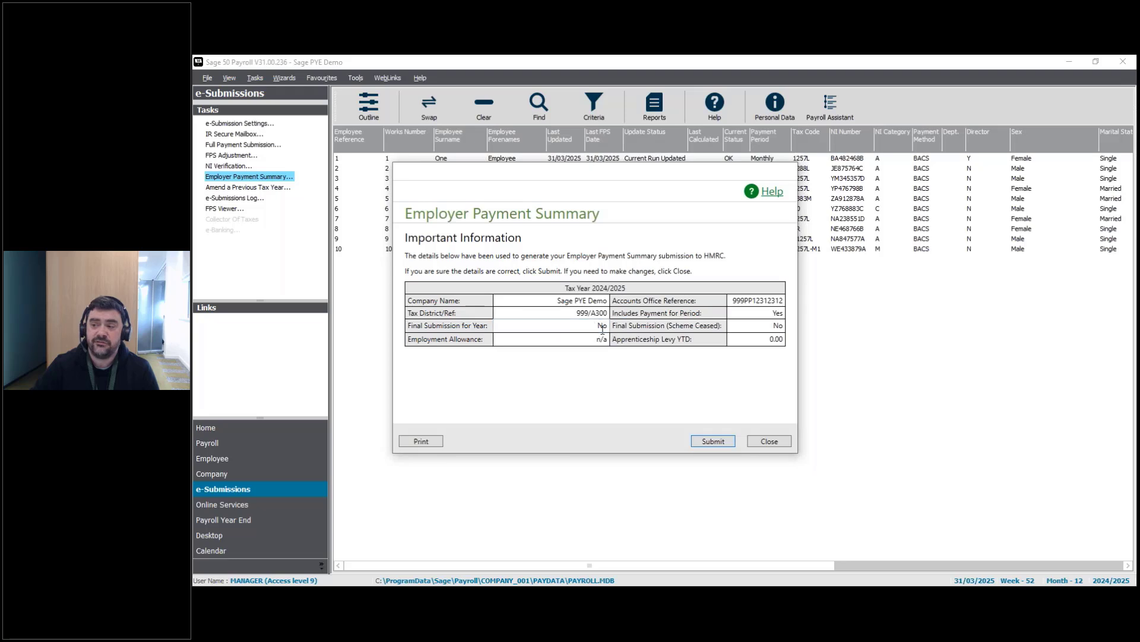
click(705, 442)
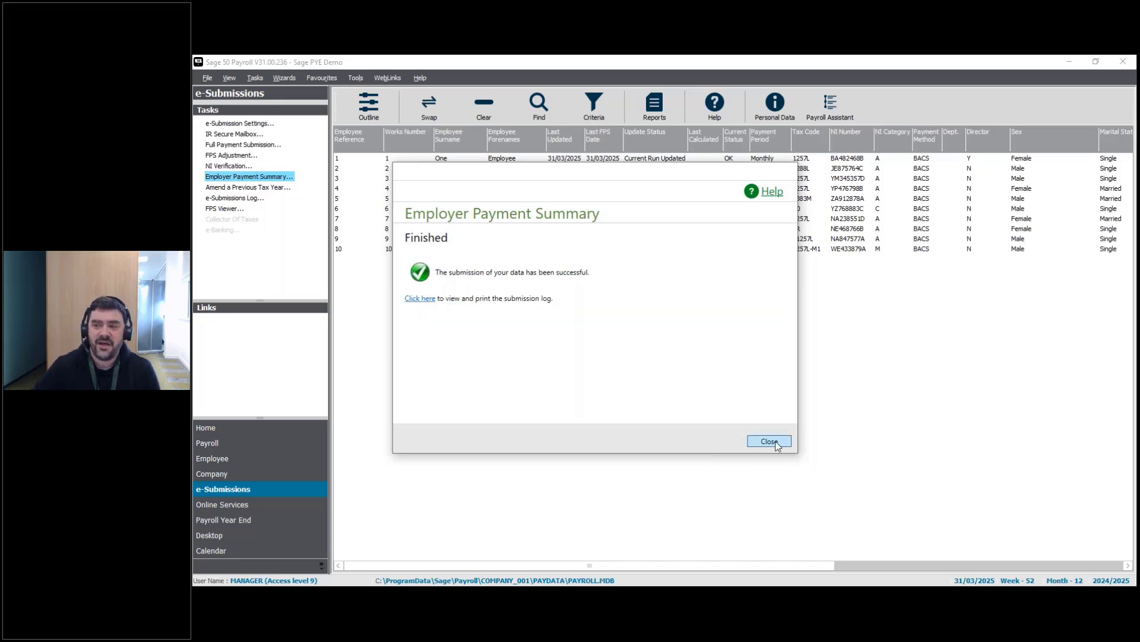
click(770, 442)
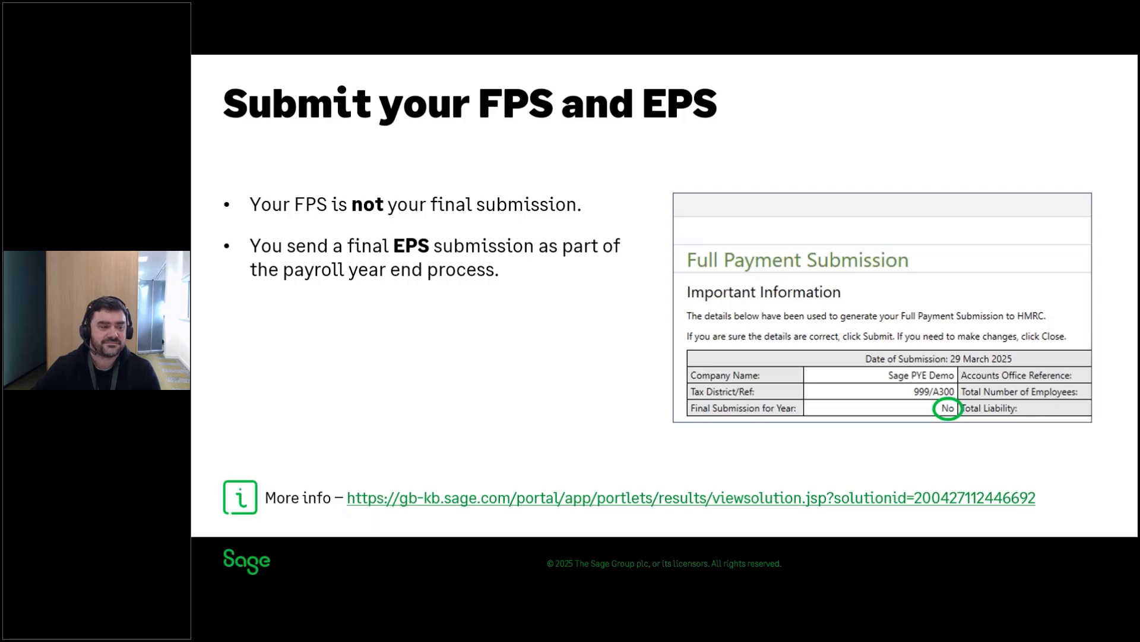
key(Right)
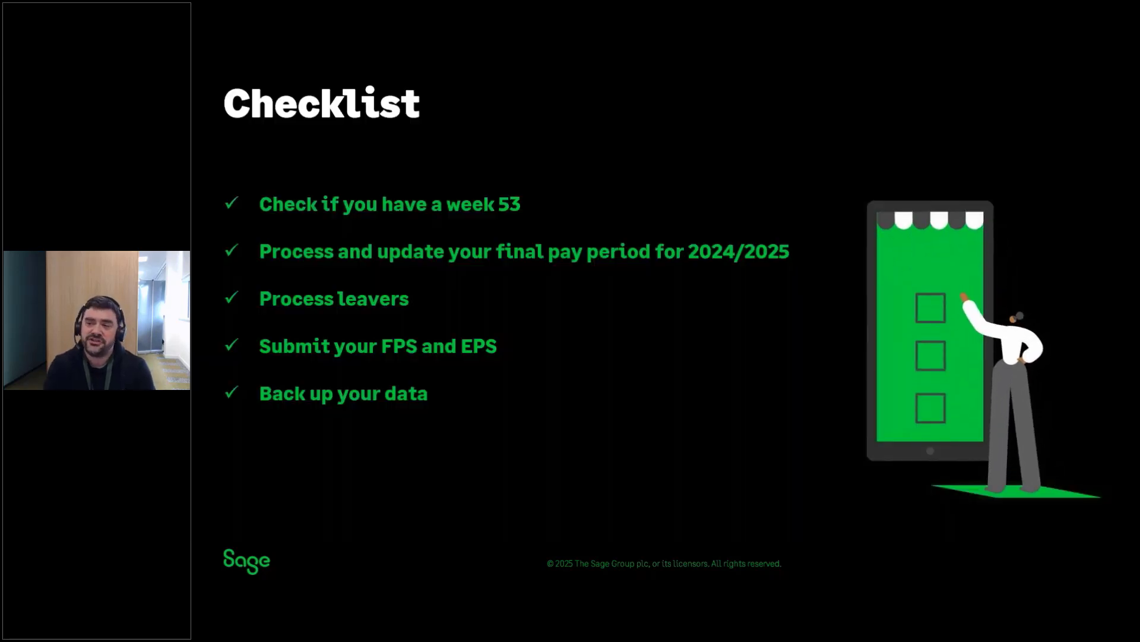